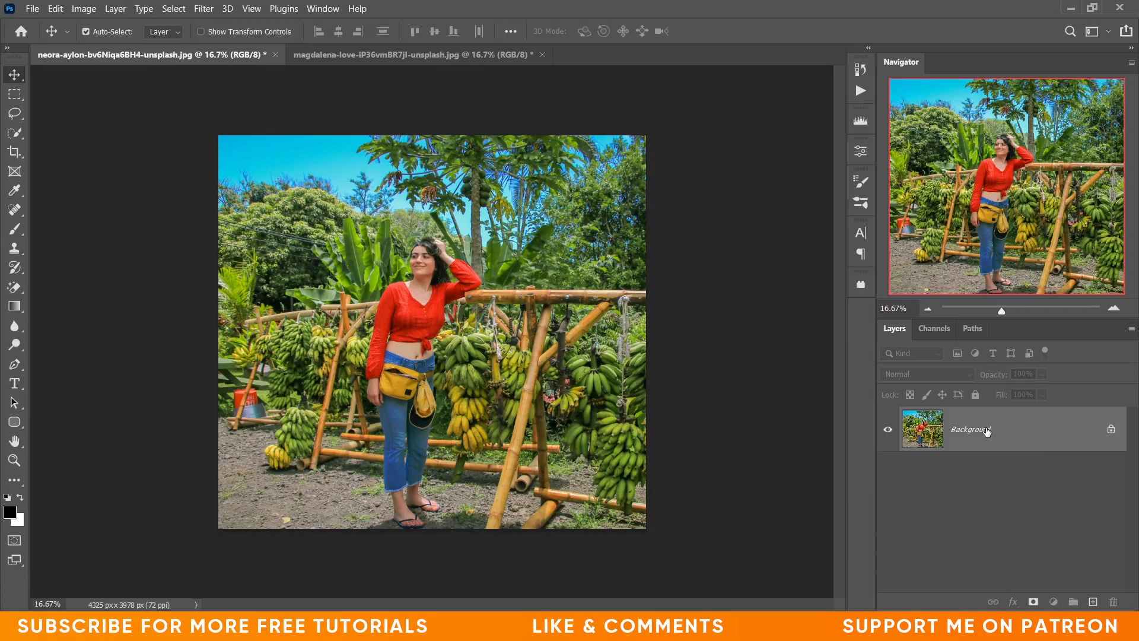
- Duplicate the Background layer and convert the copy to a Smart Object
key(ctrl+j)
right_click(987, 431)
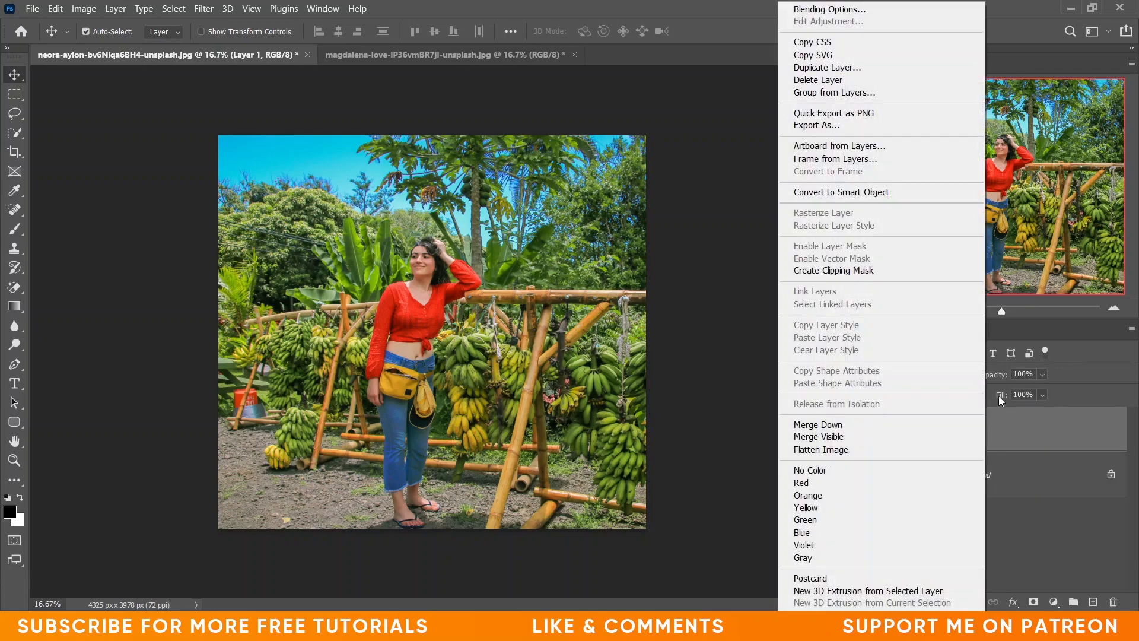
click(879, 190)
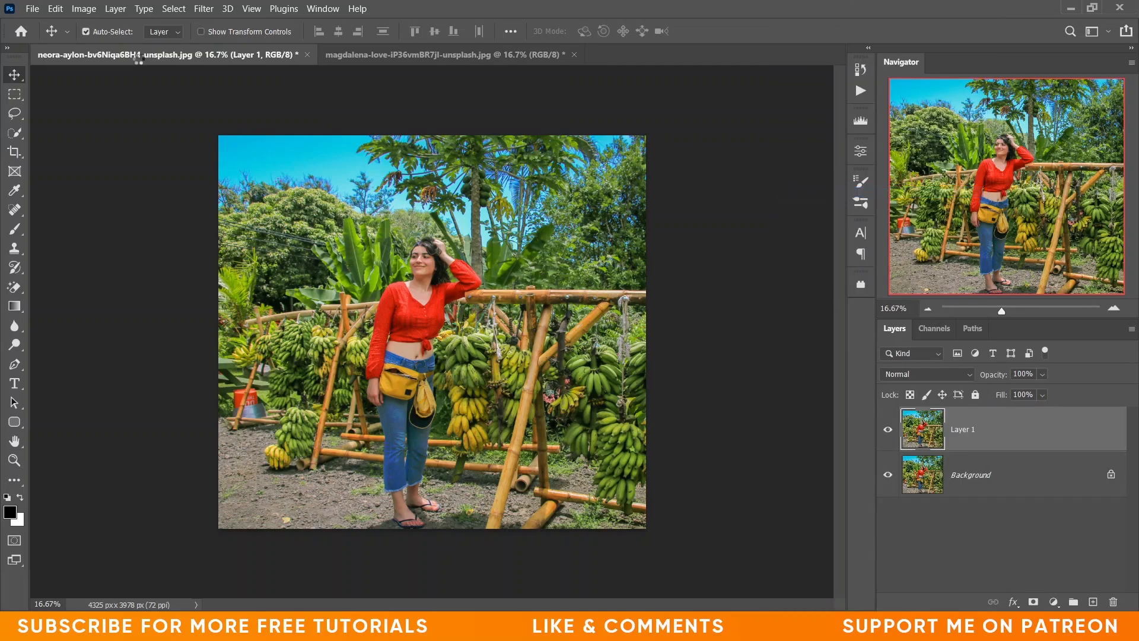
- Start the Camera Raw Filter on the duplicated layer and set Temperature to +5, Tint to +5 and Exposure to -0.15
click(204, 8)
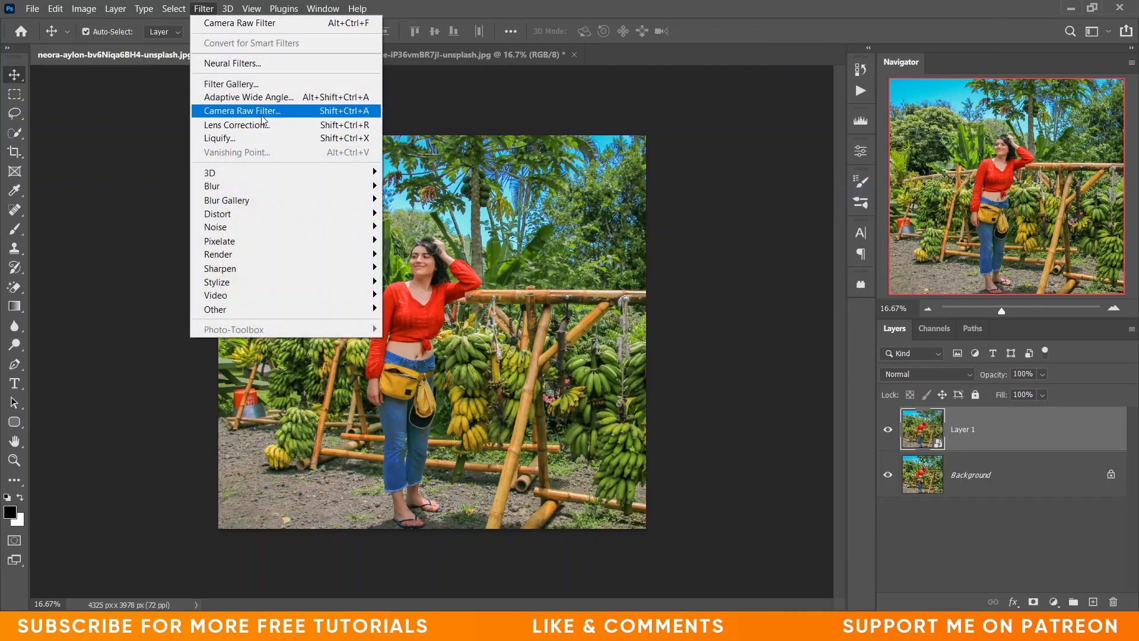
click(279, 111)
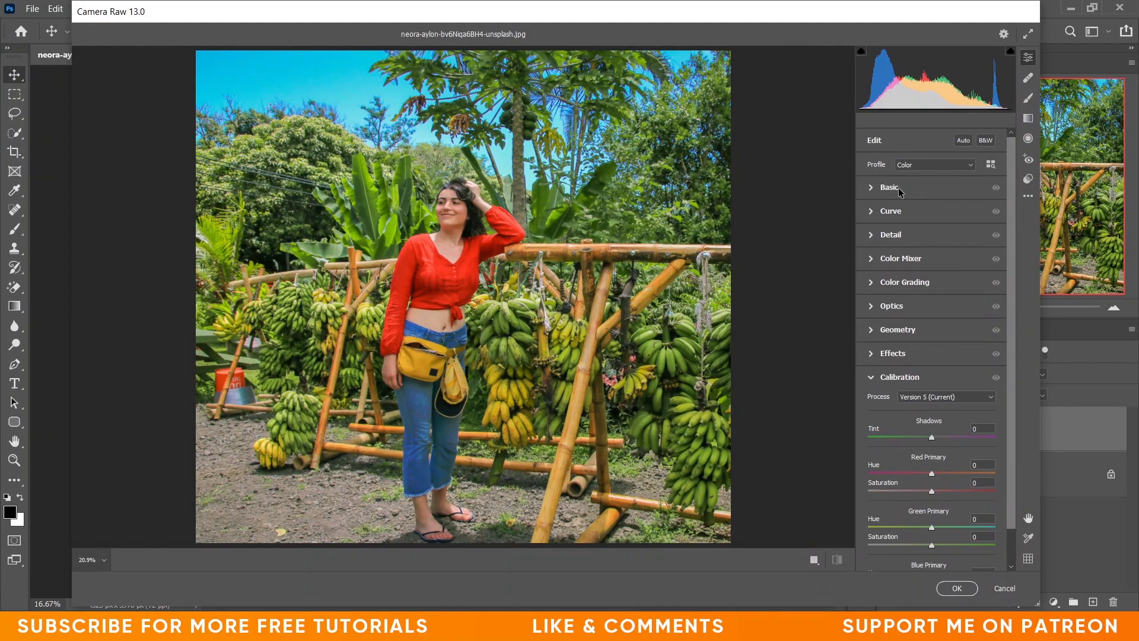
click(872, 188)
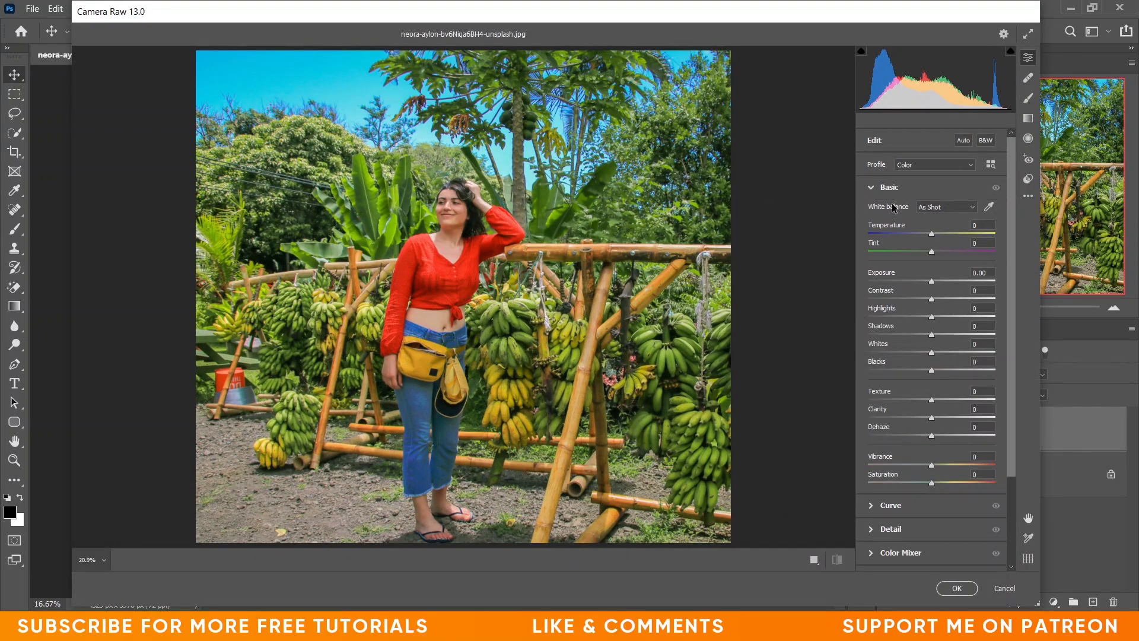
click(935, 233)
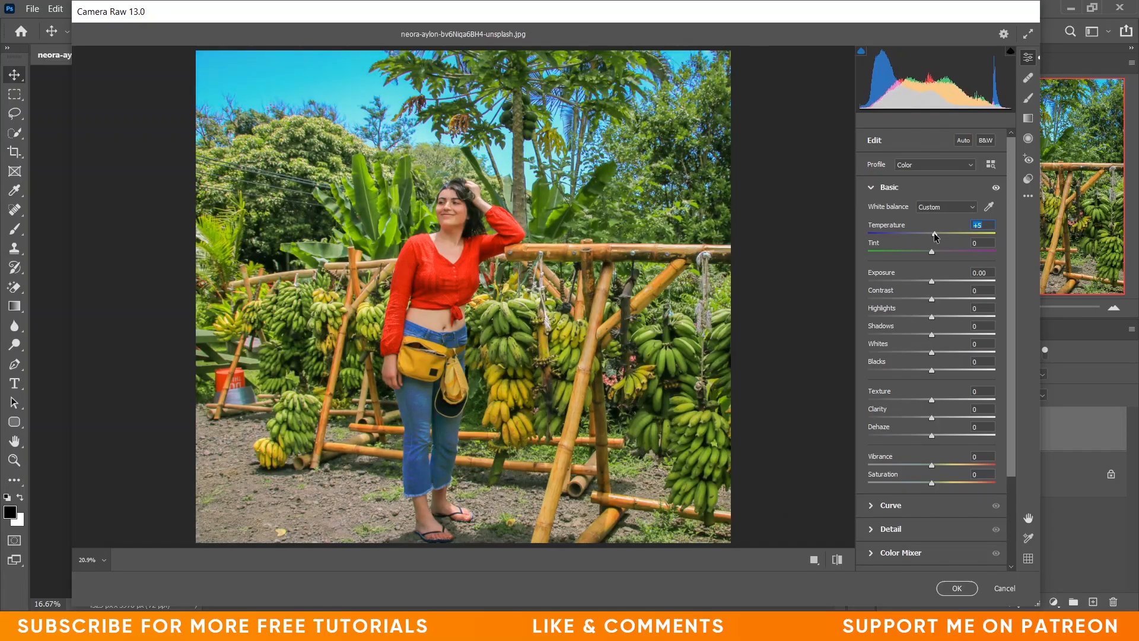
click(933, 252)
drag(932, 254, 933, 255)
click(931, 283)
drag(932, 284, 930, 285)
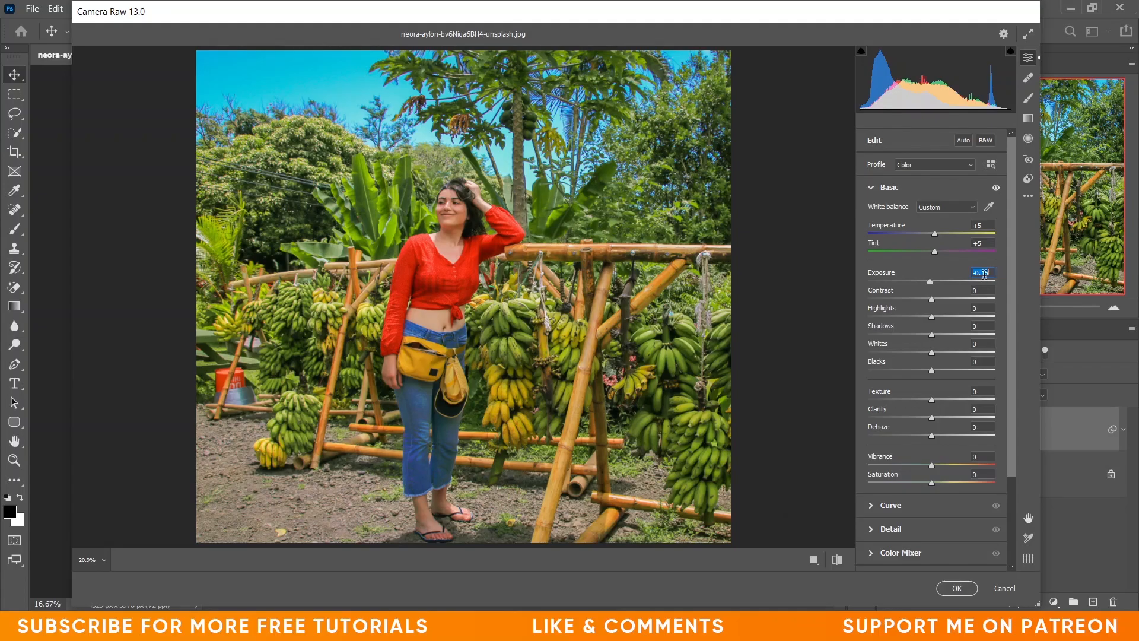
- Set Contrast to -7, Highlights to -2, Shadows to -21, Whites to -33, Blacks to -64, Clarity to +10 and Saturation to -5
drag(931, 299, 918, 337)
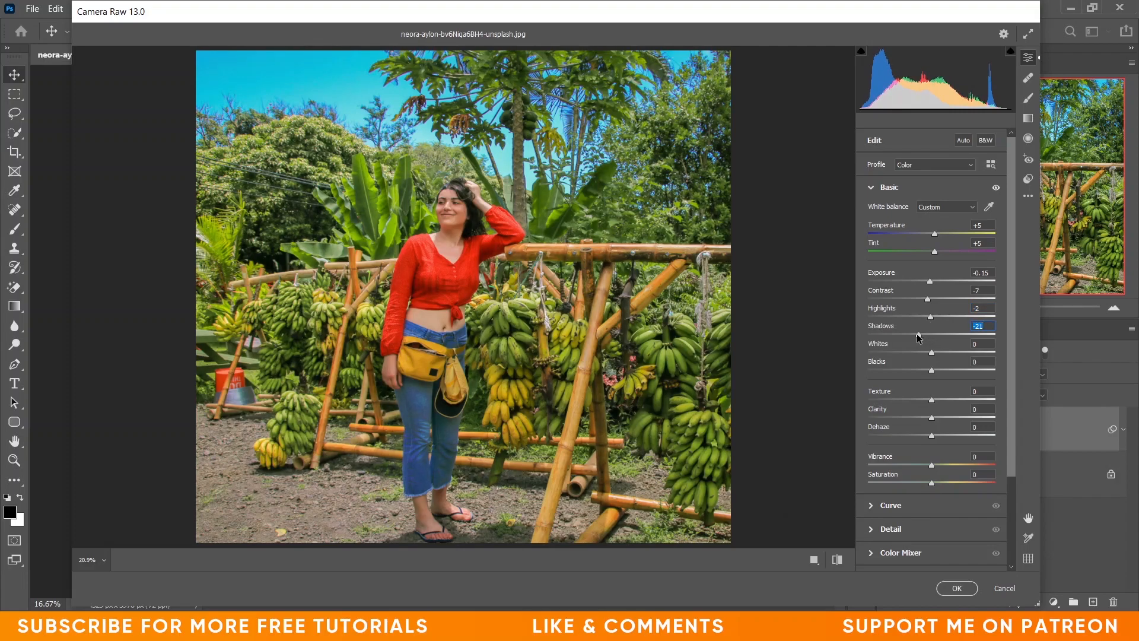
mouse_move(927, 351)
mouse_down()
mouse_move(899, 352)
mouse_move(912, 355)
mouse_up()
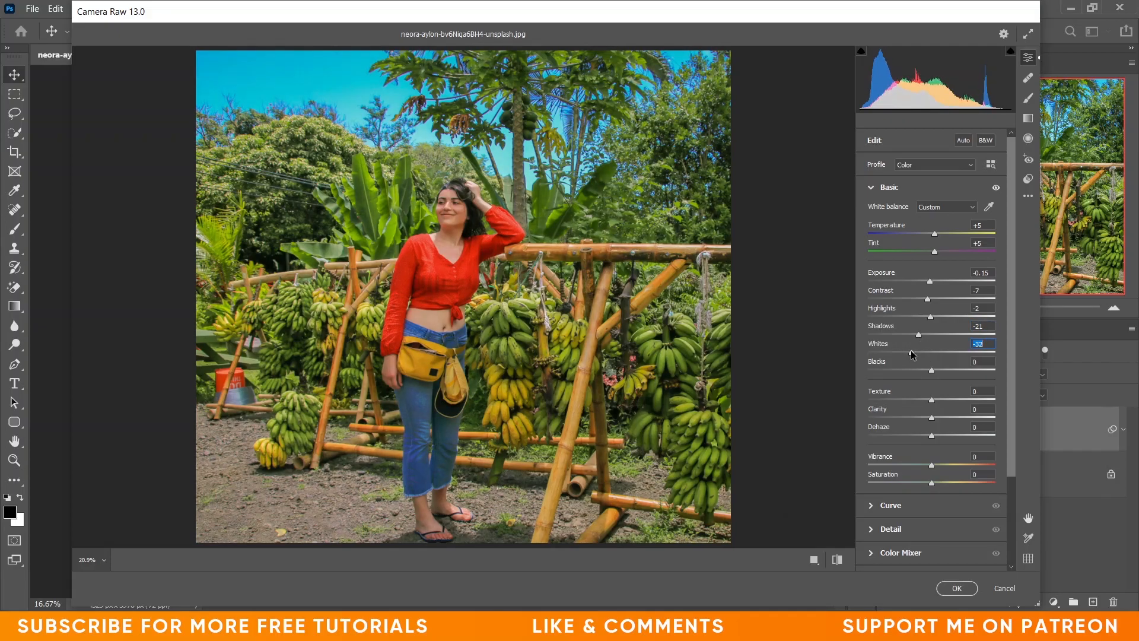
key(Down)
drag(931, 372, 892, 373)
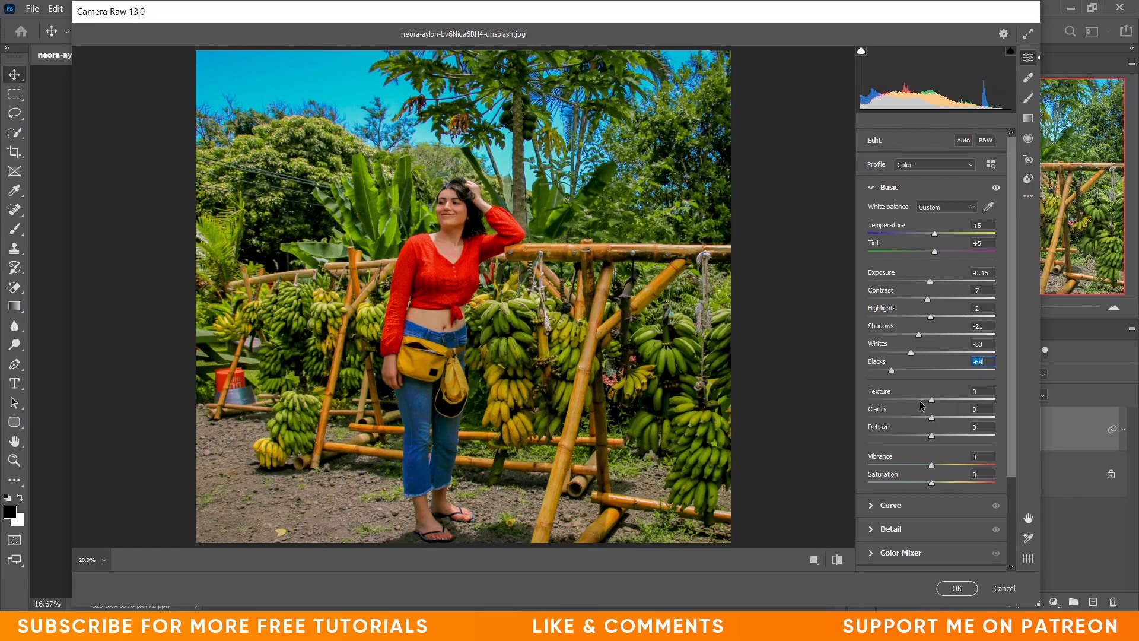
drag(932, 419, 939, 419)
click(929, 483)
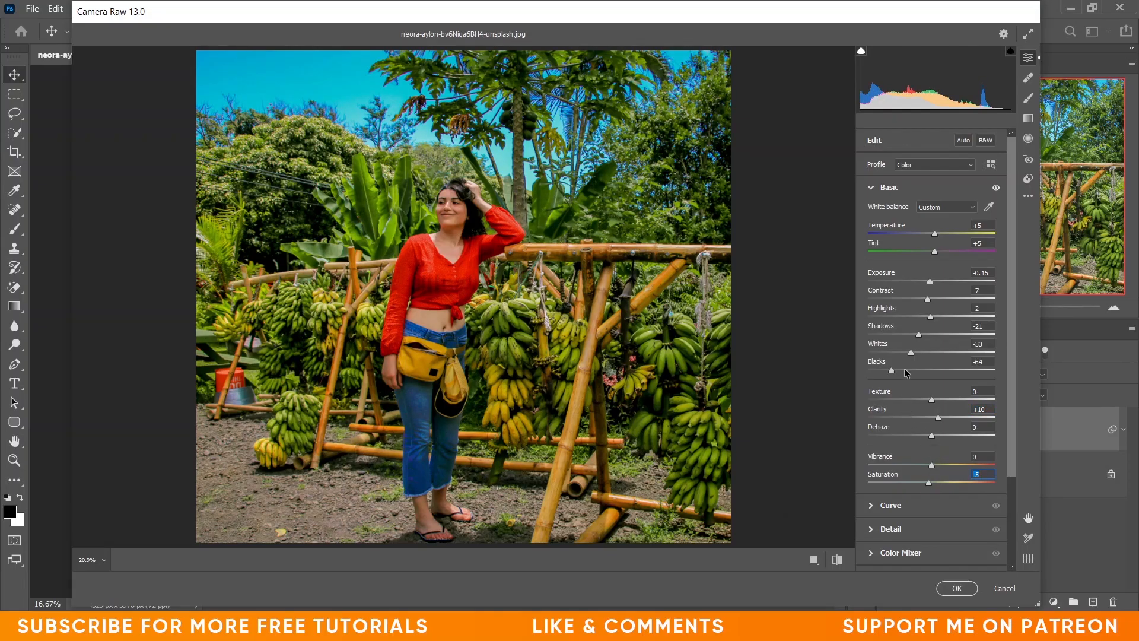
- Fade the blacks by raising the point curve's black point to output 25 at input 0
scroll(912, 375, down, 1)
scroll(912, 375, down, 3)
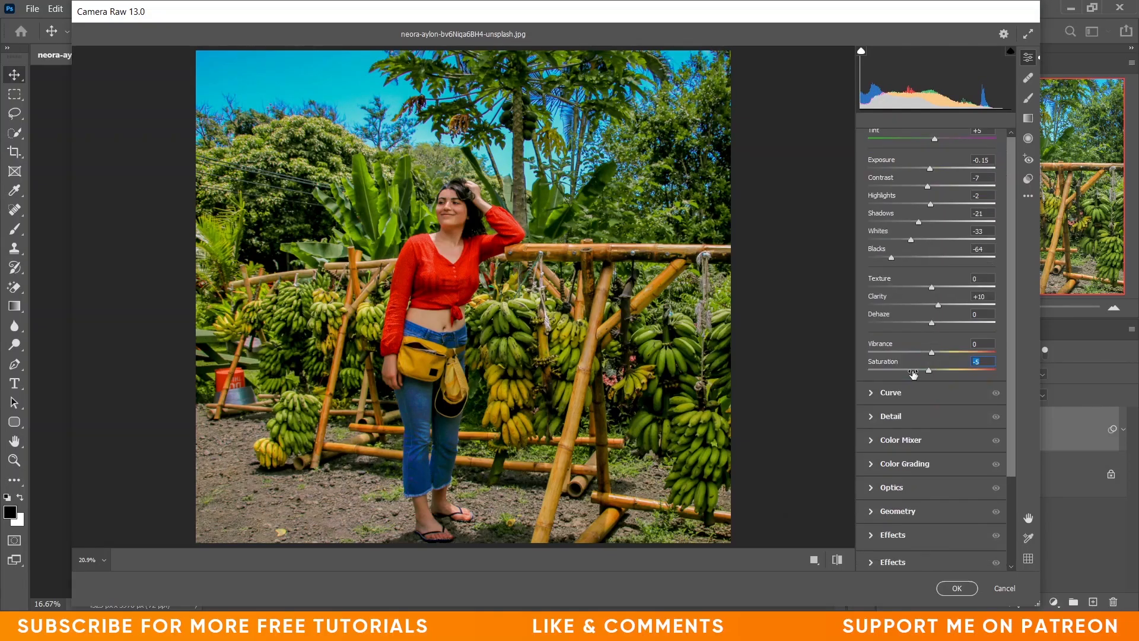
click(873, 393)
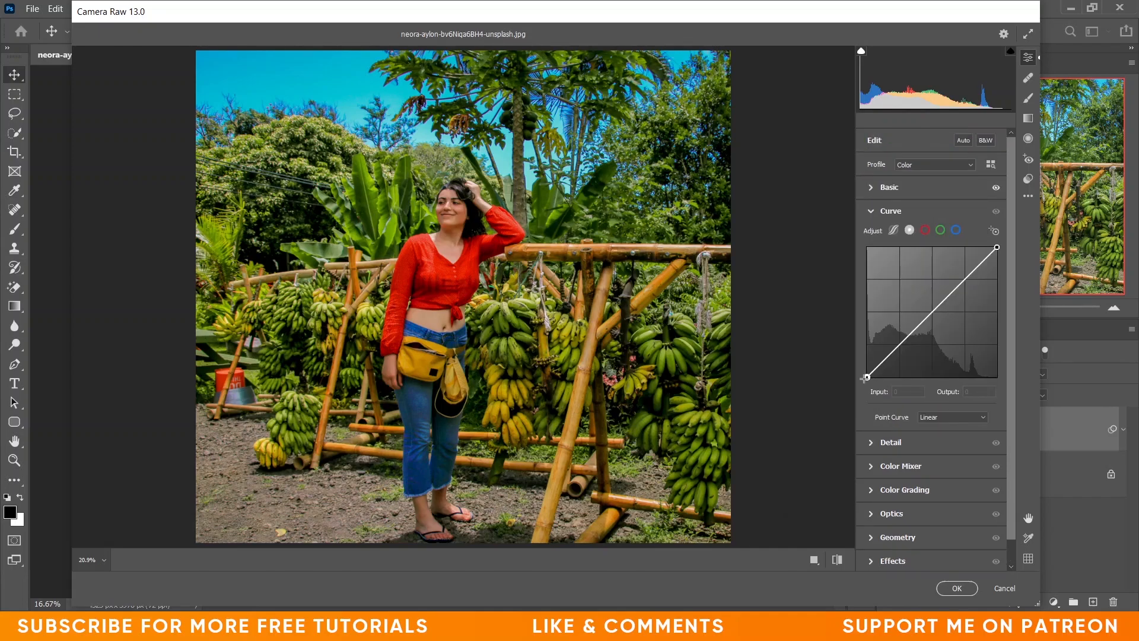
drag(867, 377, 863, 363)
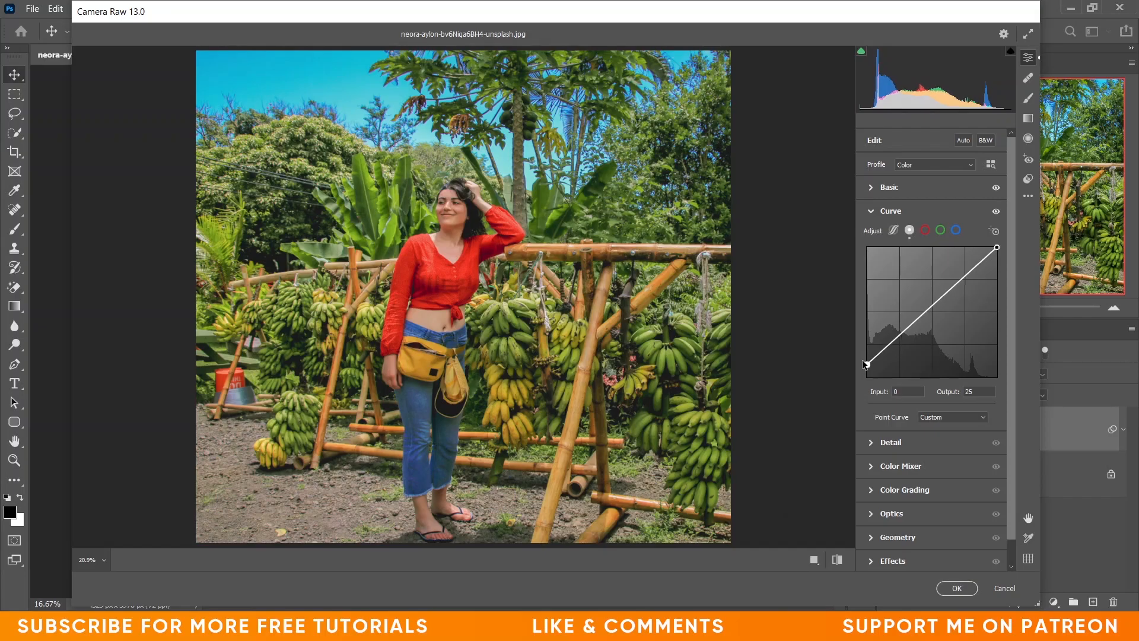
- Add two shadow points to the point curve, placing the upper one at input 64, output 63
mouse_move(895, 346)
mouse_down()
mouse_move(885, 357)
mouse_move(916, 332)
mouse_move(900, 346)
mouse_up()
key(Left)
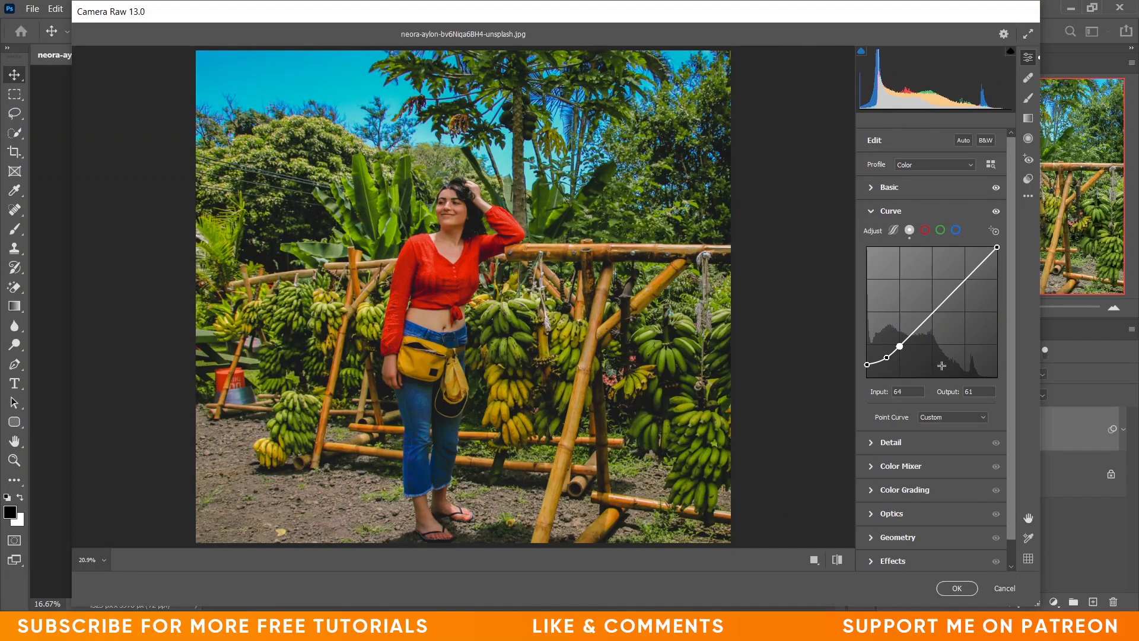
key(Up)
click(941, 366)
key(ctrl+z)
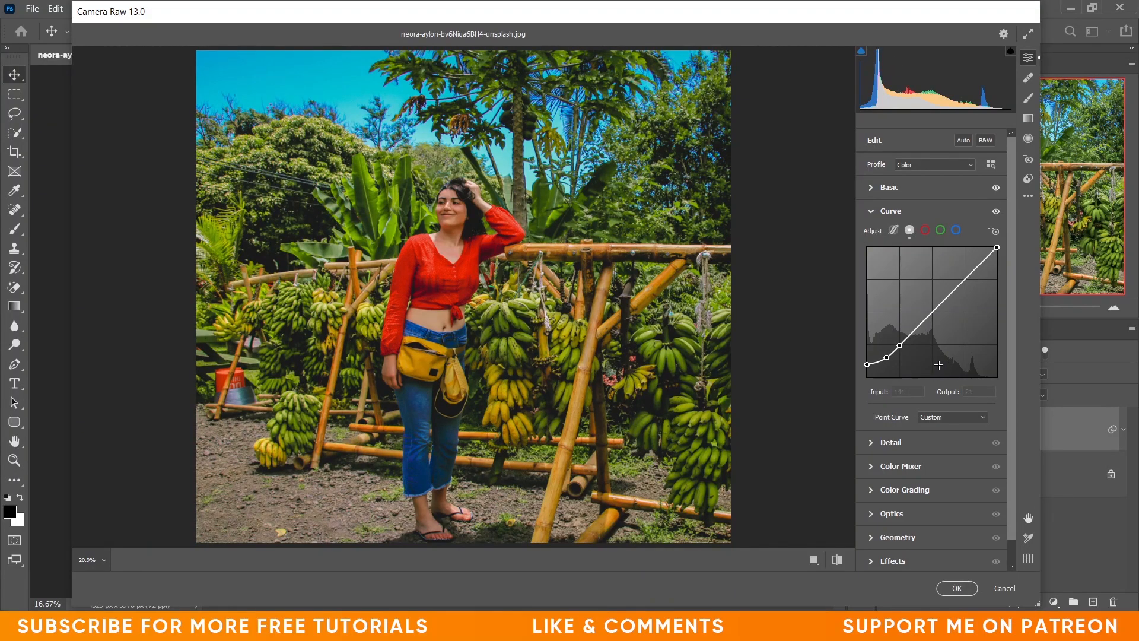
click(901, 346)
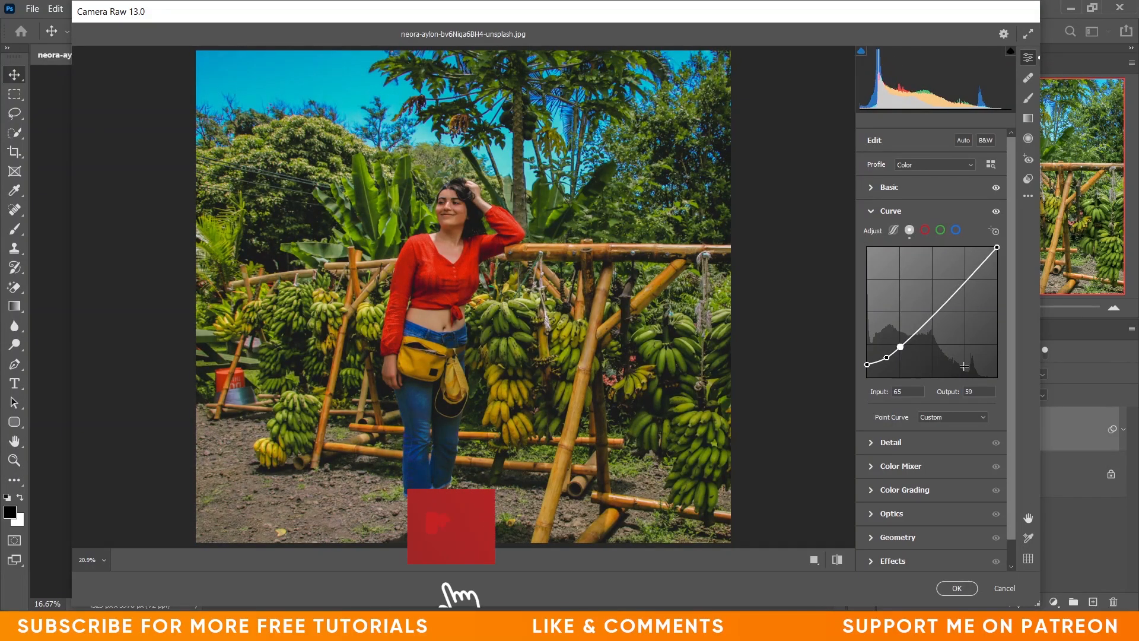
key(Left)
key(Up)
key(Up)
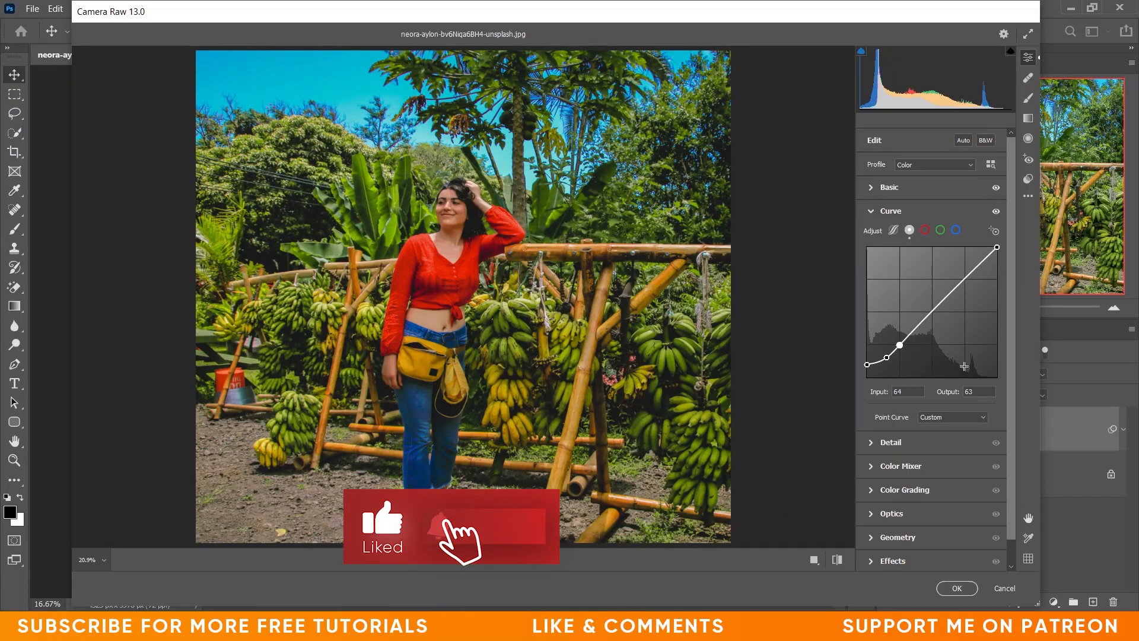
- Add a midtone point to the point curve at input 127, output 125
click(933, 315)
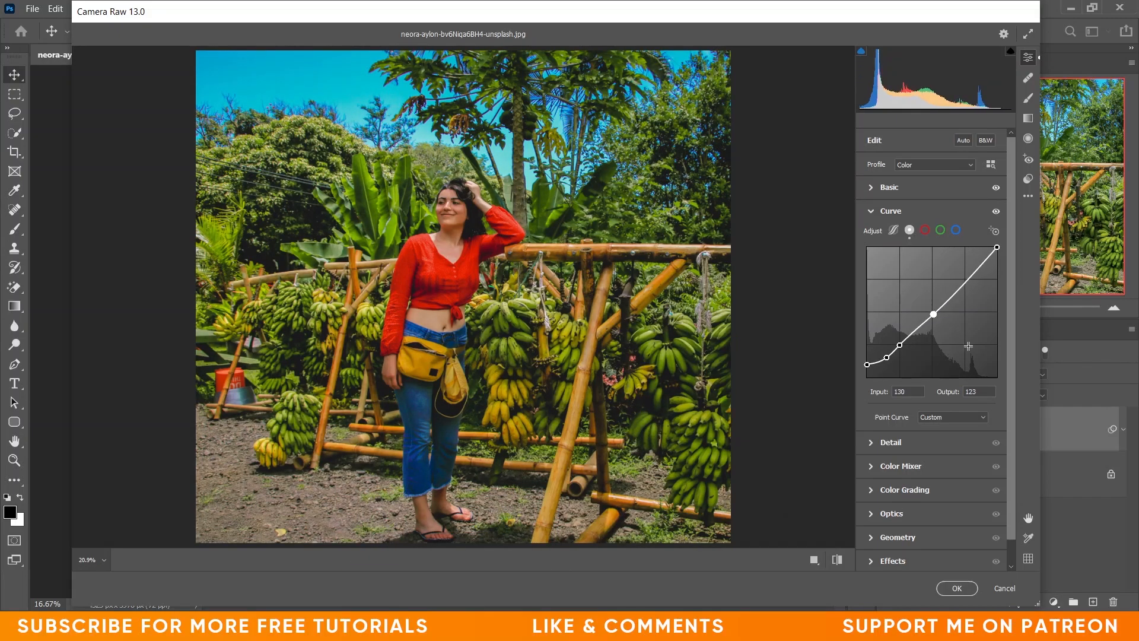
key(Left)
key(Left)
key(Left)
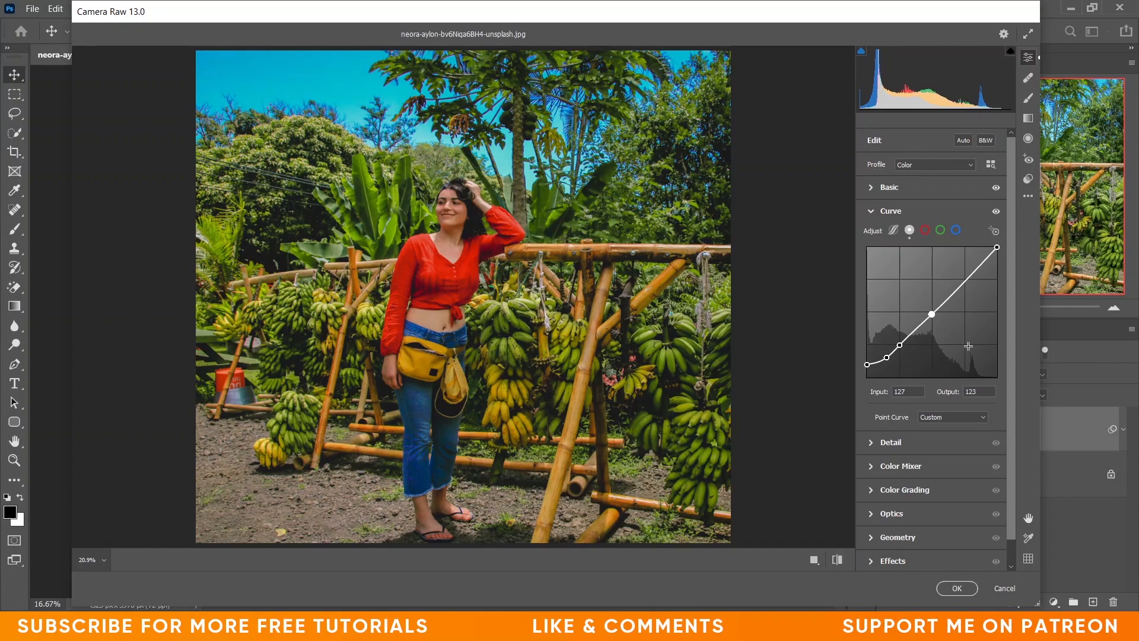
key(Up)
key(Up)
- Set the Detail adjustments to Sharpening 35, Noise Reduction 20 and Color Noise Reduction 35
scroll(934, 370, down, 1)
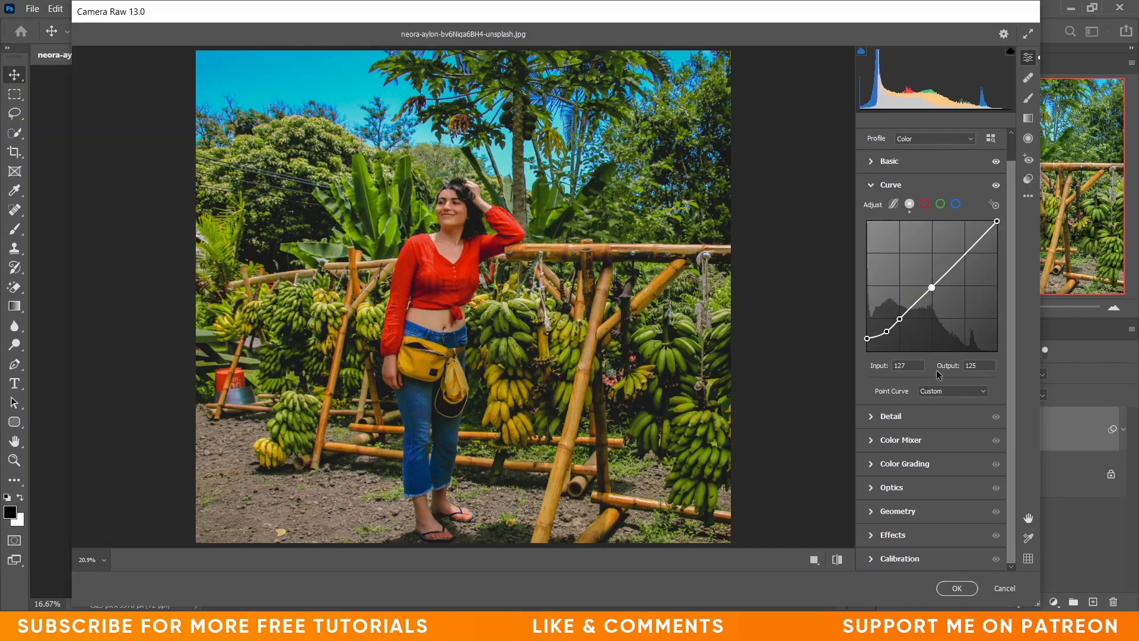
click(872, 416)
click(900, 264)
drag(898, 262, 898, 263)
click(882, 287)
drag(891, 285, 902, 308)
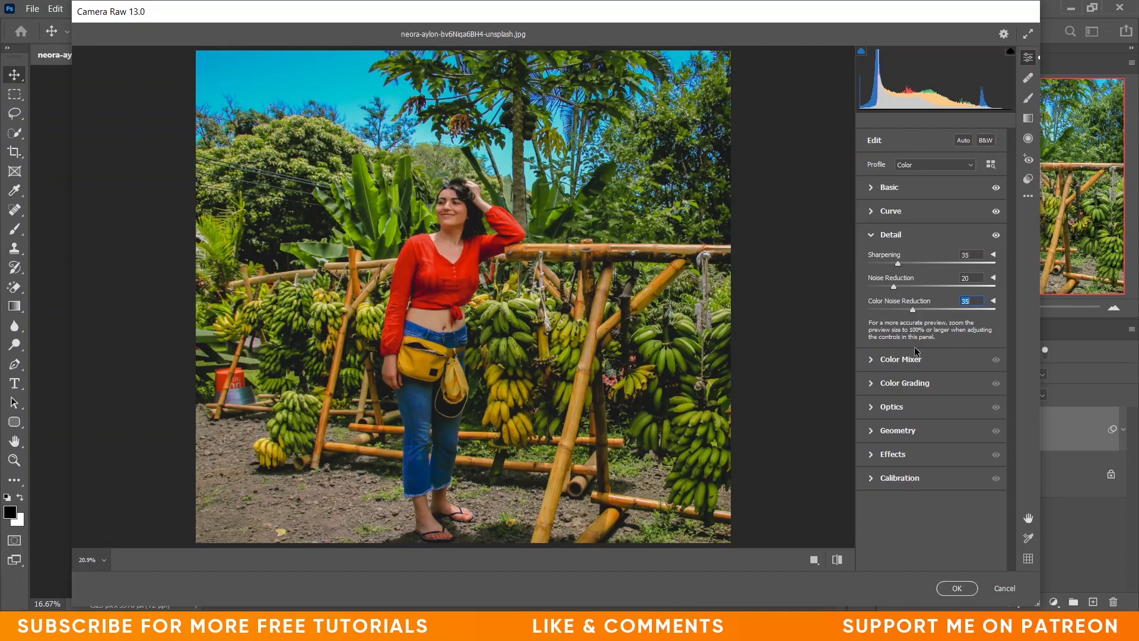
- Set the Color Mixer hues to Oranges -7, Yellows -33, Greens -27, Aquas +9 and Blues -27
click(874, 359)
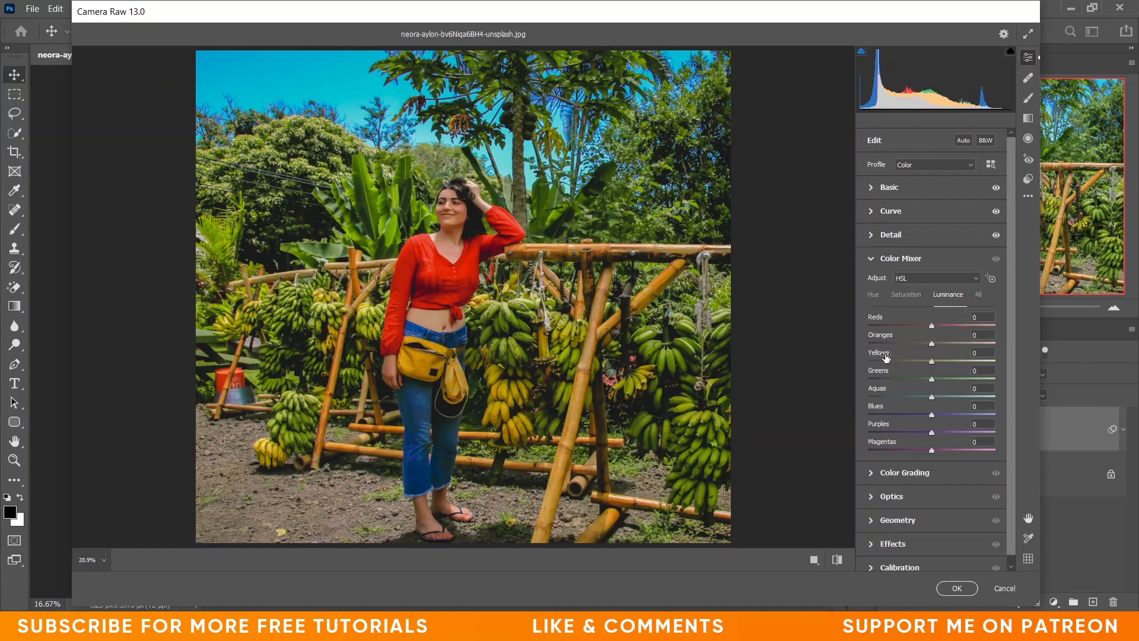
click(874, 297)
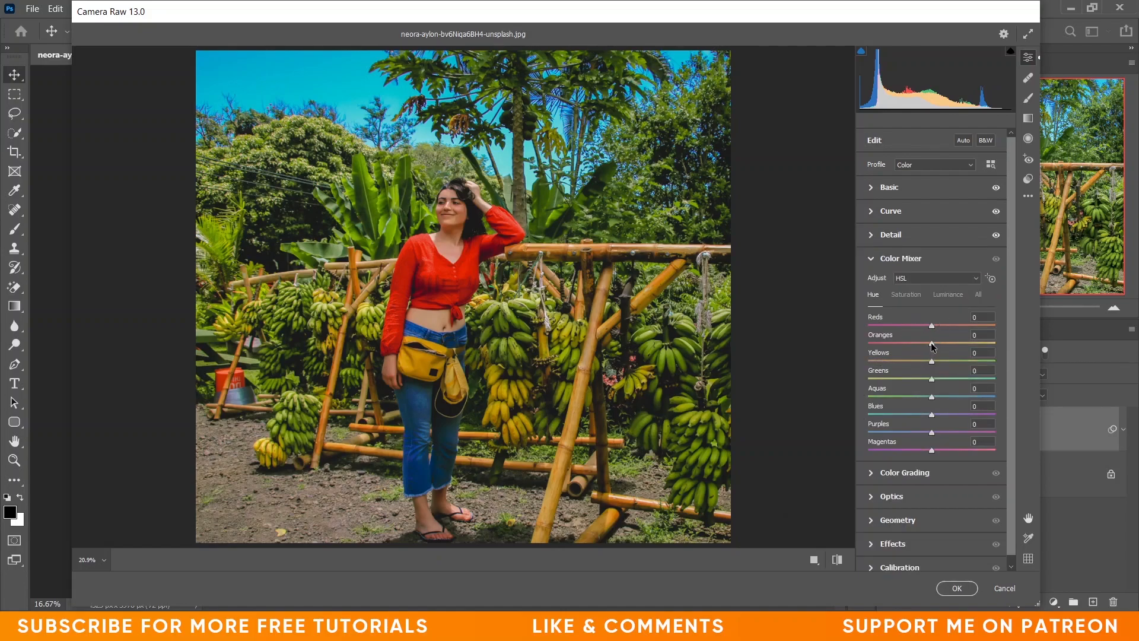
drag(931, 343, 928, 343)
drag(932, 361, 901, 364)
key(Up)
key(Up)
key(Up)
drag(930, 377, 913, 416)
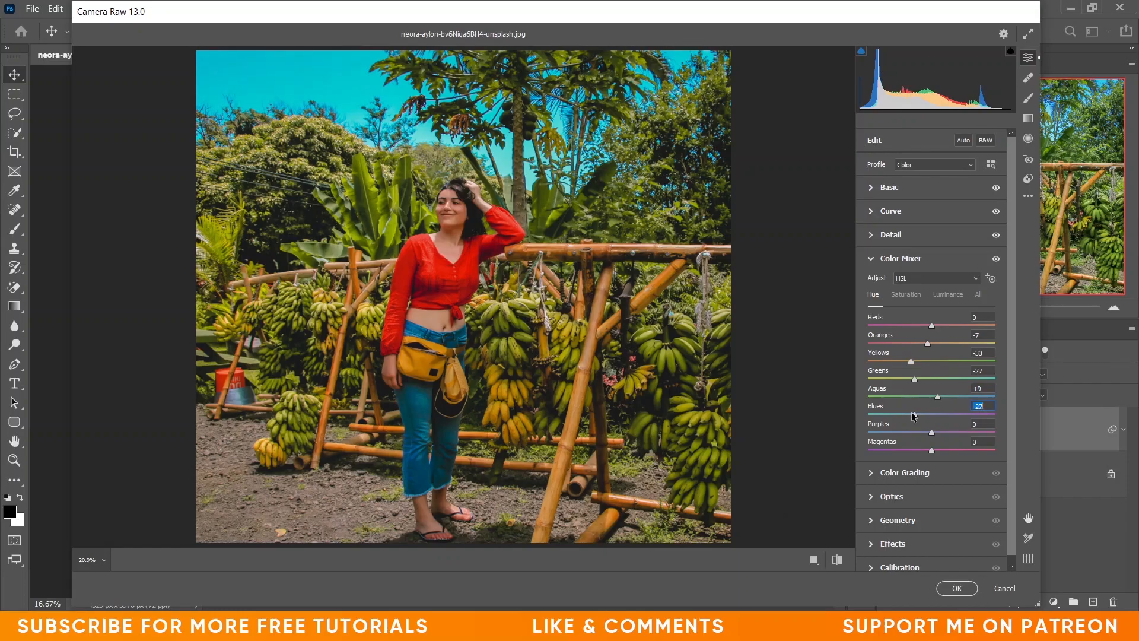
- Set the Color Mixer saturation to Reds +4, Oranges -13, Yellows -27, Greens -71, Aquas +22, Blues +11, Purples -84 and Magentas -89
click(910, 297)
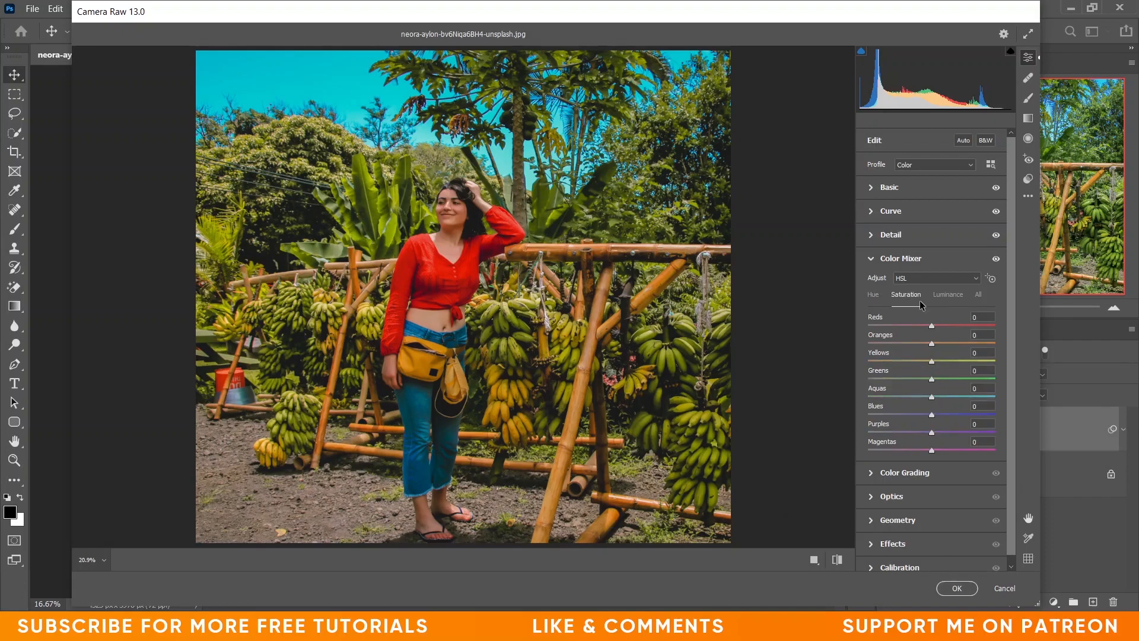
drag(931, 326, 925, 342)
drag(923, 340, 922, 341)
drag(928, 365, 915, 364)
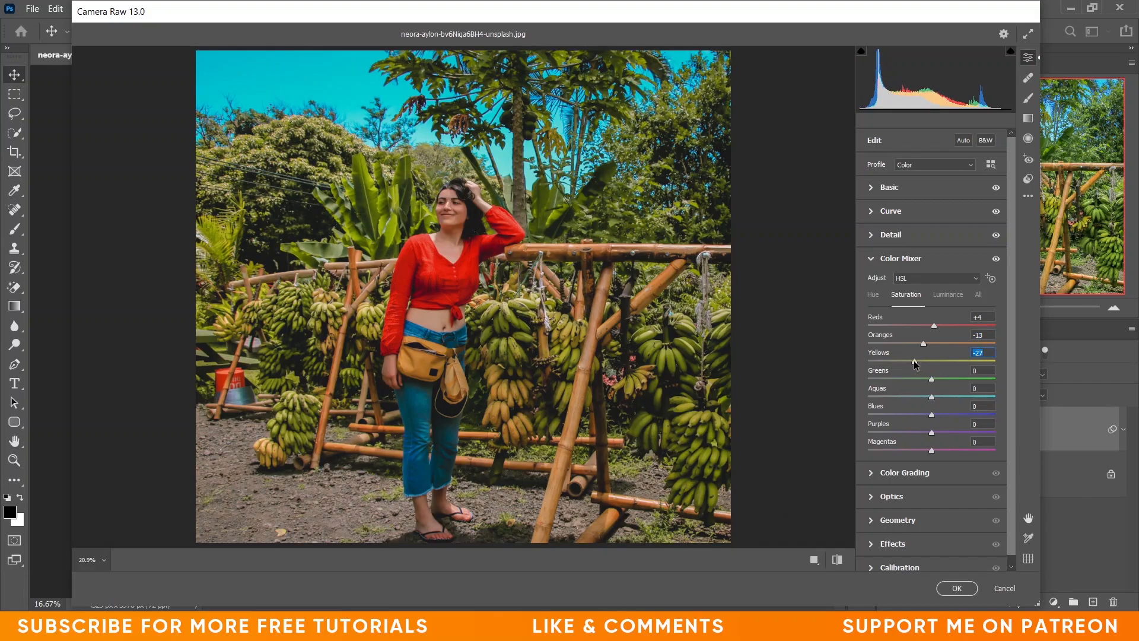
drag(931, 381, 888, 389)
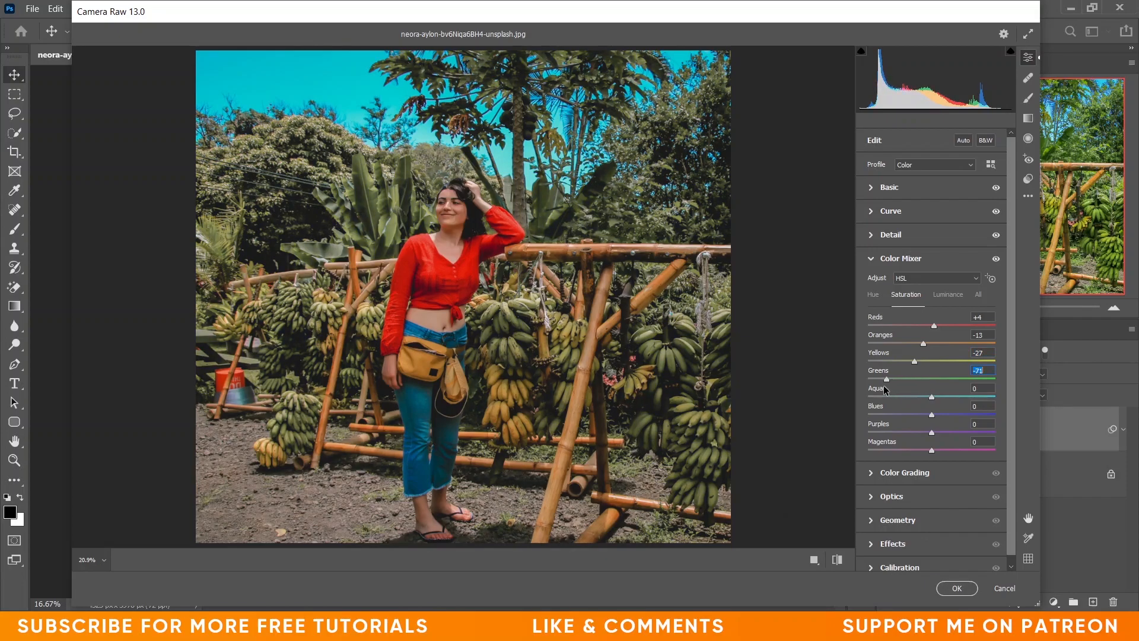
drag(884, 388, 884, 389)
click(885, 388)
drag(933, 399, 945, 398)
drag(934, 414, 876, 453)
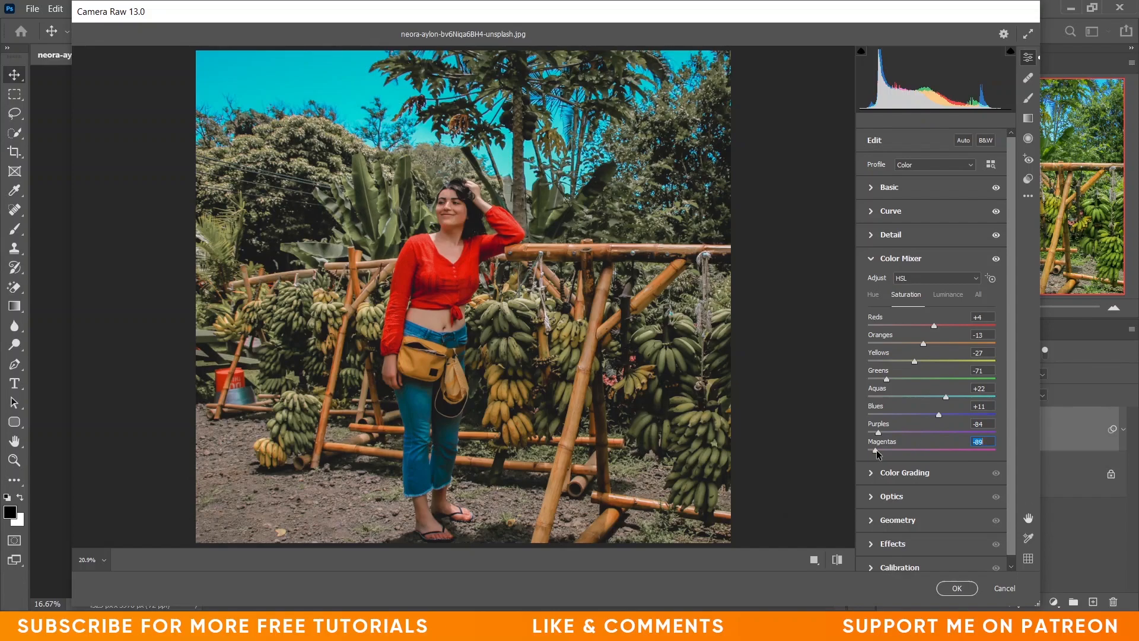
- Set the Color Mixer luminance to Reds -9, Oranges +2, Yellows -13, Greens -58, Aquas -20, Blues +4, Purples +90 and Magentas -11
click(949, 295)
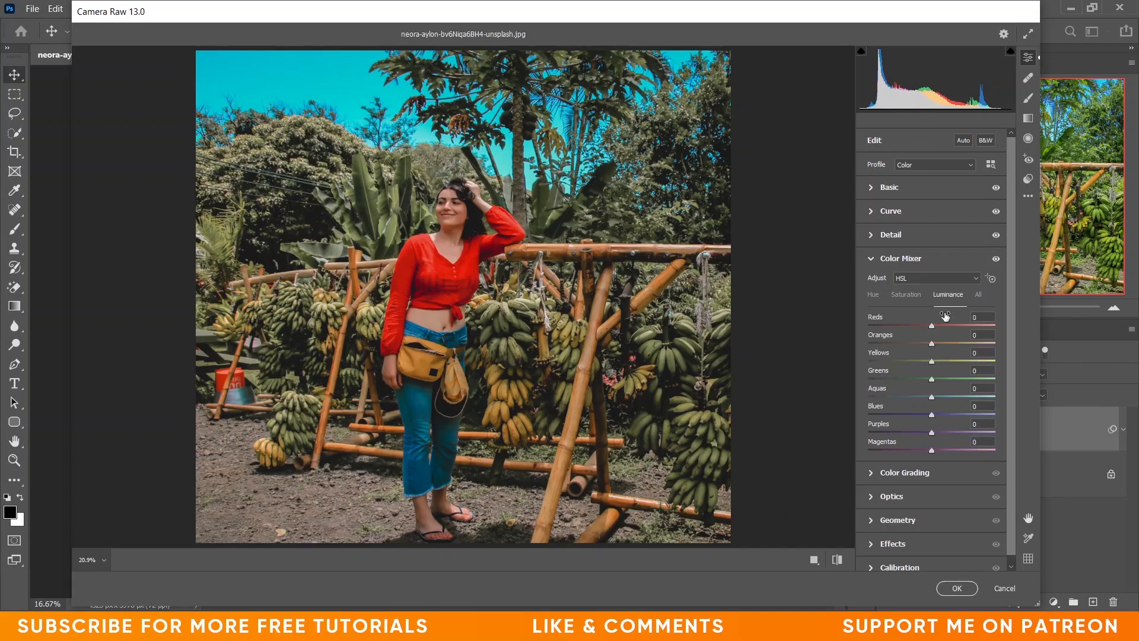
drag(932, 326, 929, 327)
drag(930, 345, 923, 366)
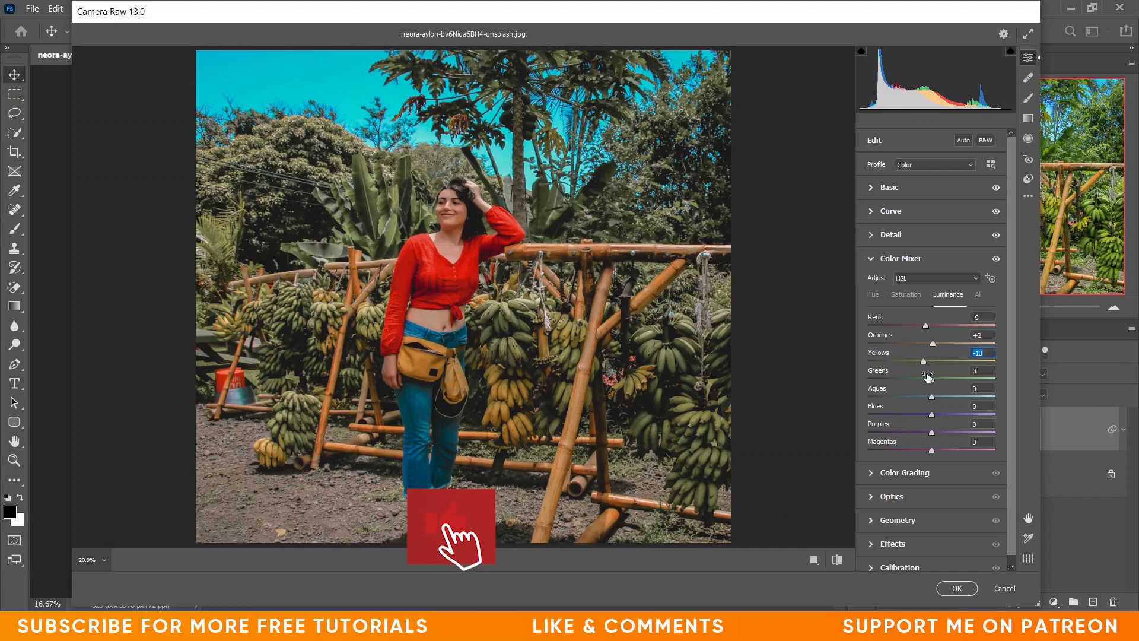
drag(932, 379, 895, 378)
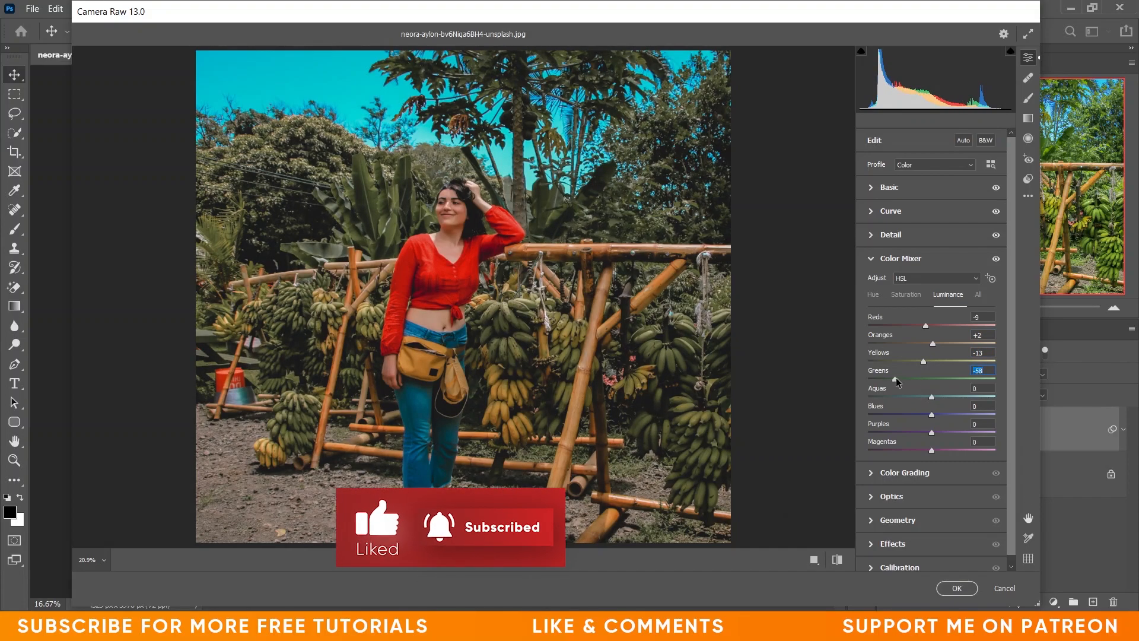
click(919, 394)
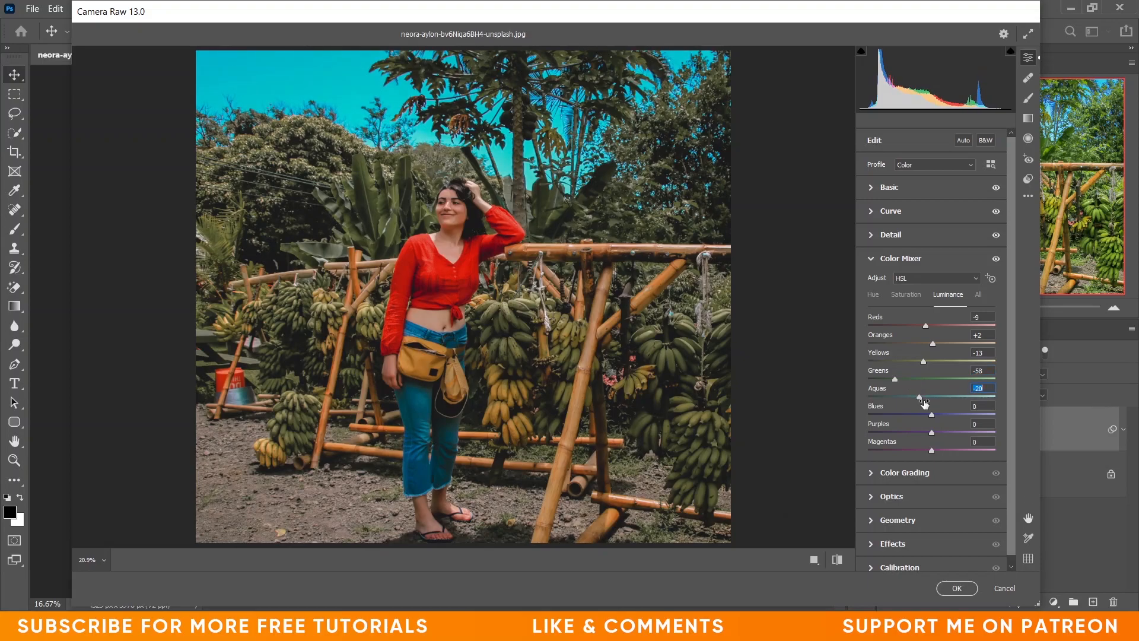
click(933, 415)
click(934, 415)
drag(933, 433, 985, 435)
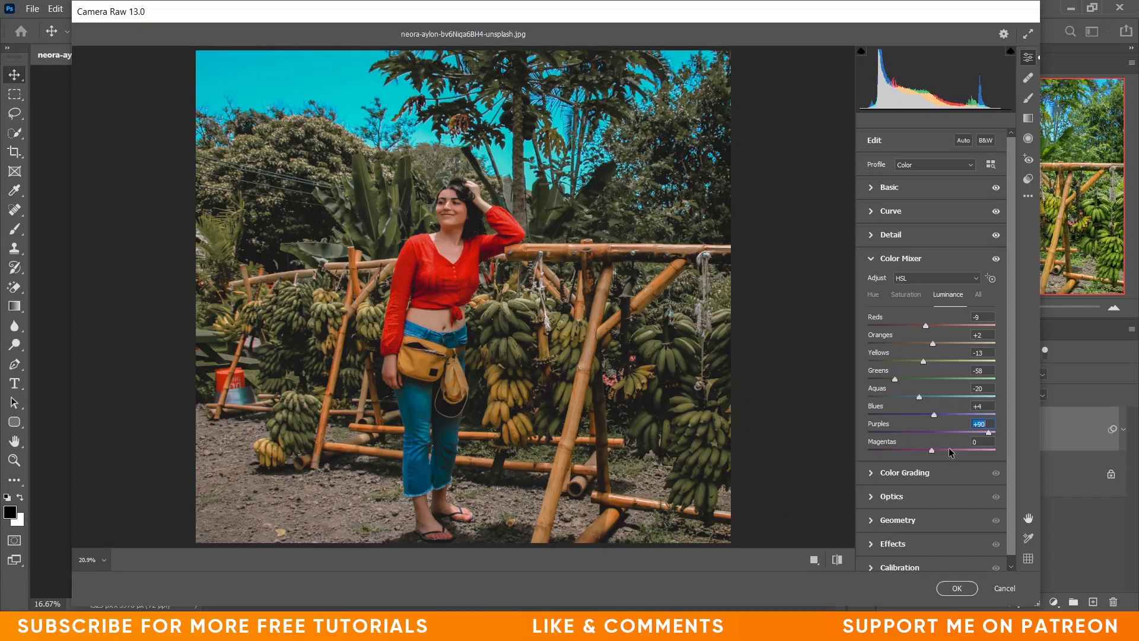
drag(931, 451, 925, 450)
scroll(953, 356, down, 1)
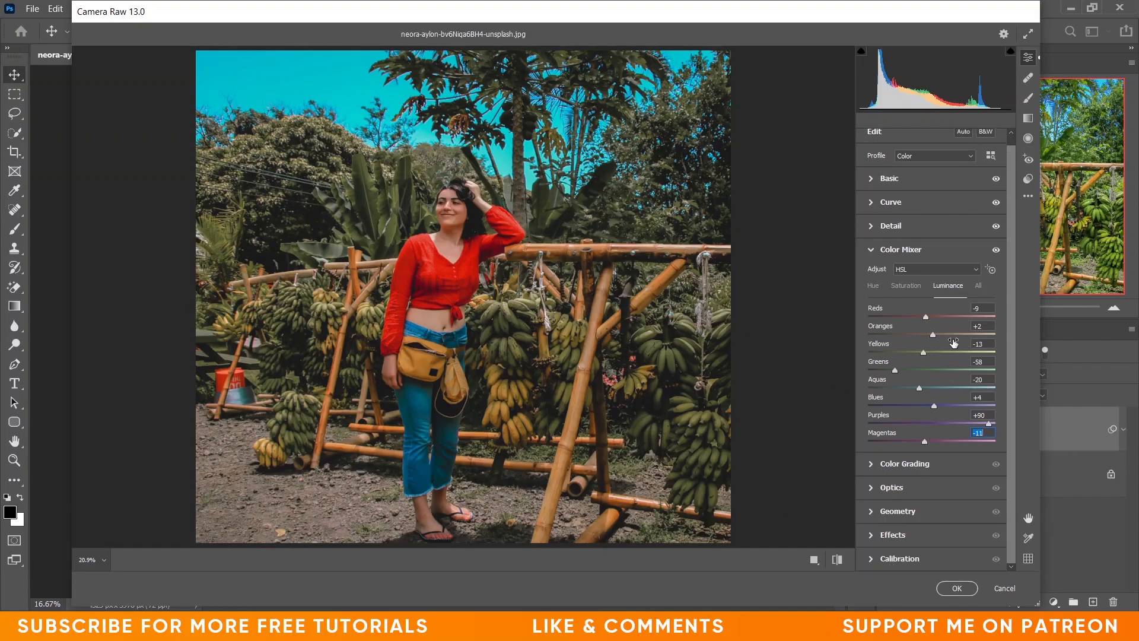
- Tint the shadows teal in Color Grading with Hue 163 and Saturation 8
click(871, 464)
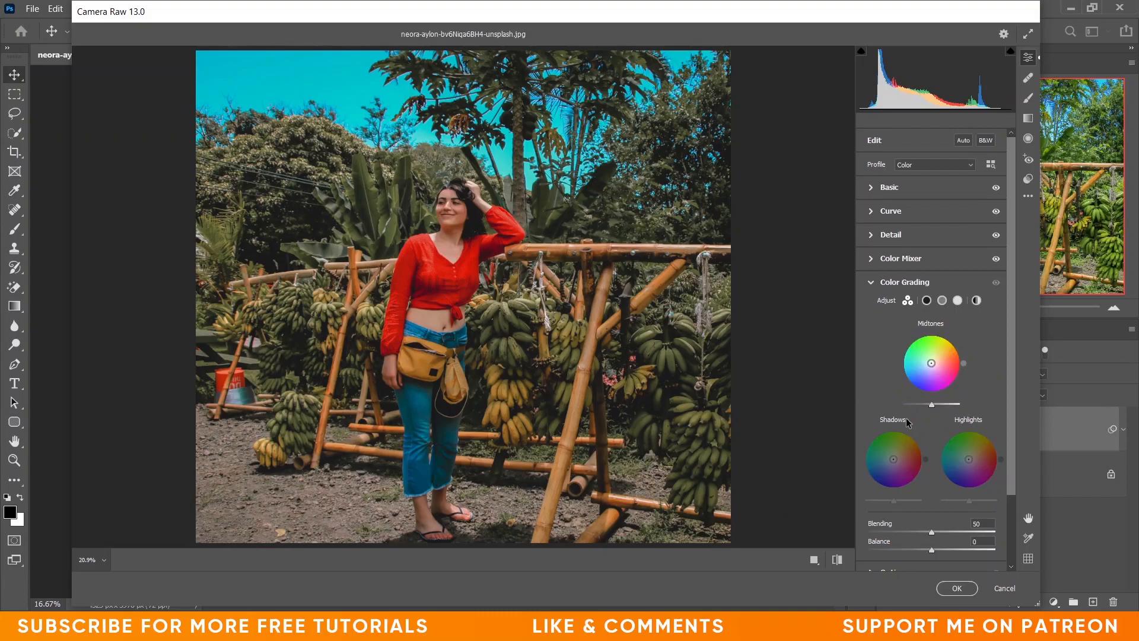
click(926, 300)
scroll(931, 318, down, 1)
scroll(930, 318, down, 2)
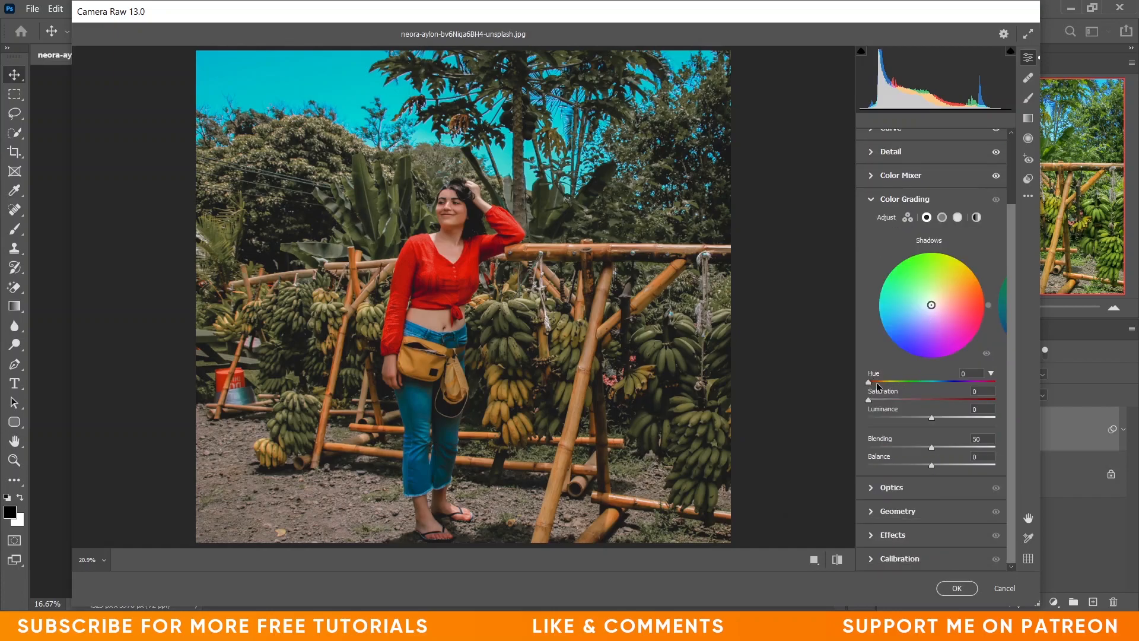
mouse_move(879, 383)
mouse_down()
mouse_move(928, 383)
mouse_move(883, 398)
mouse_up()
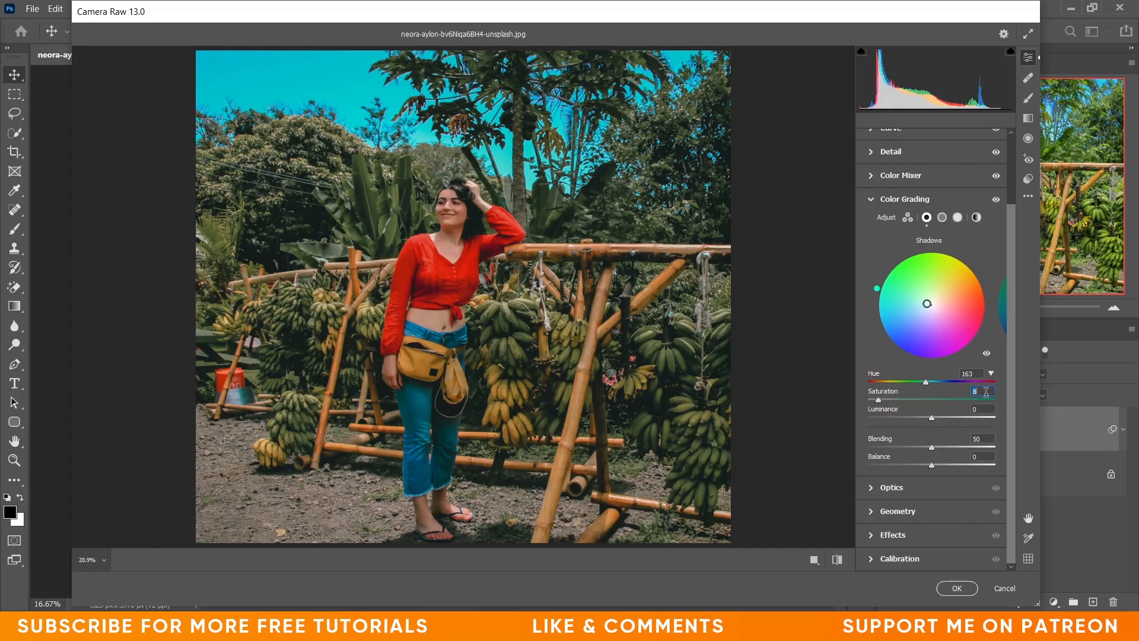
- Set the Color Grading Blending to 100 and Balance to -100
click(935, 449)
drag(935, 449, 1009, 452)
click(929, 467)
drag(930, 466, 845, 470)
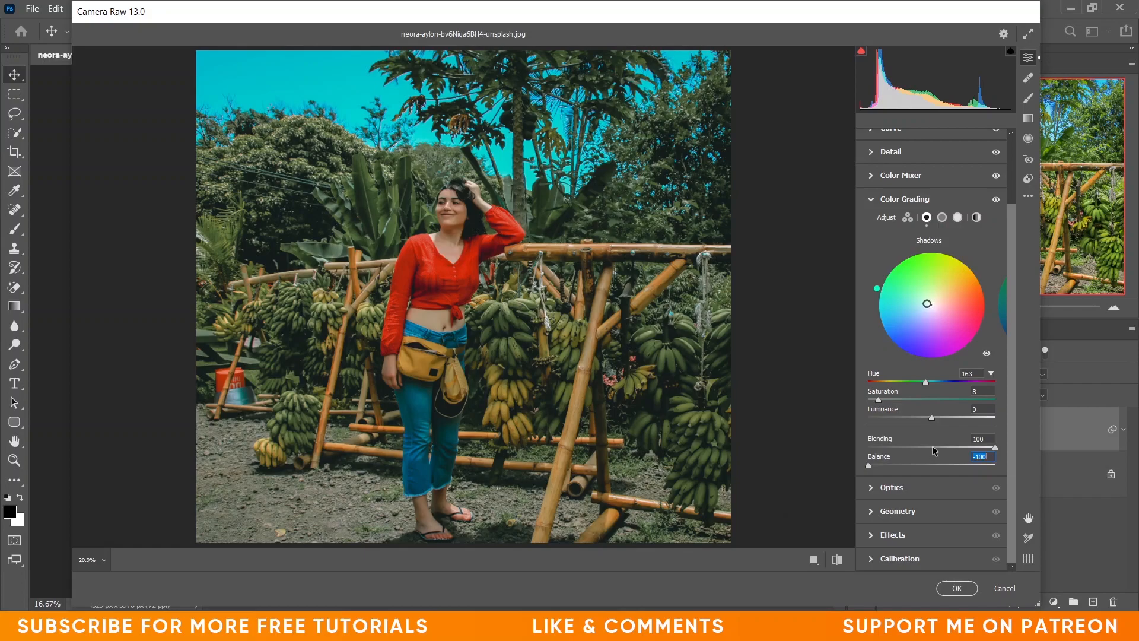
- Give the Color Grading highlights an orange hue with a low saturation
click(958, 217)
click(881, 381)
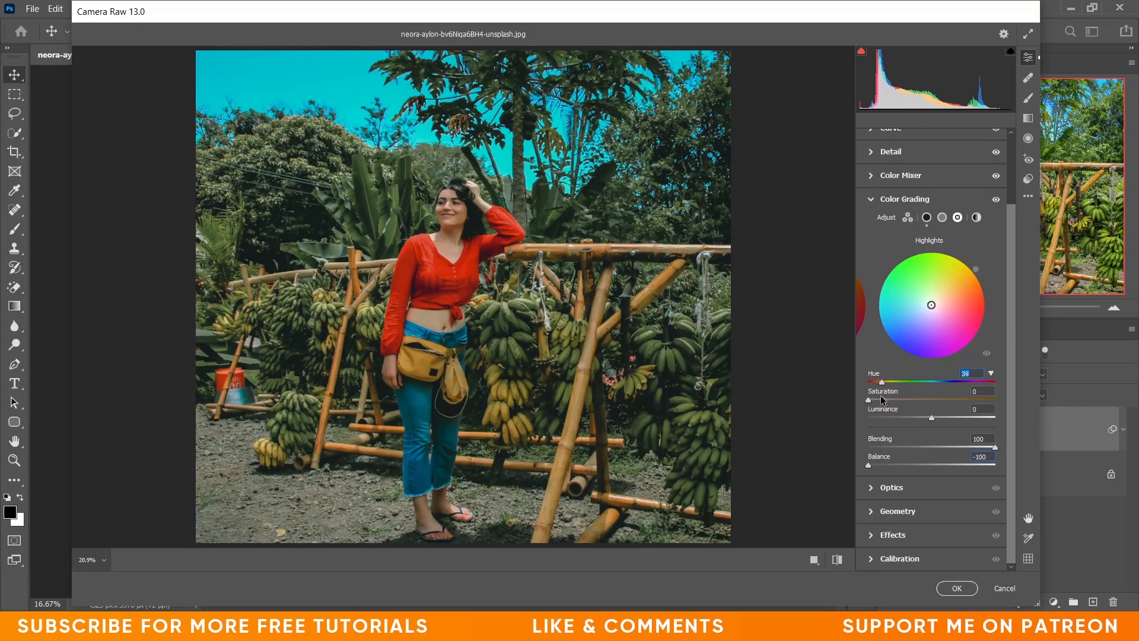
click(881, 400)
drag(882, 400, 884, 400)
- Add a Vignetting effect of -14 and adjust its Midpoint, Roundness, Feather and Highlights
click(870, 537)
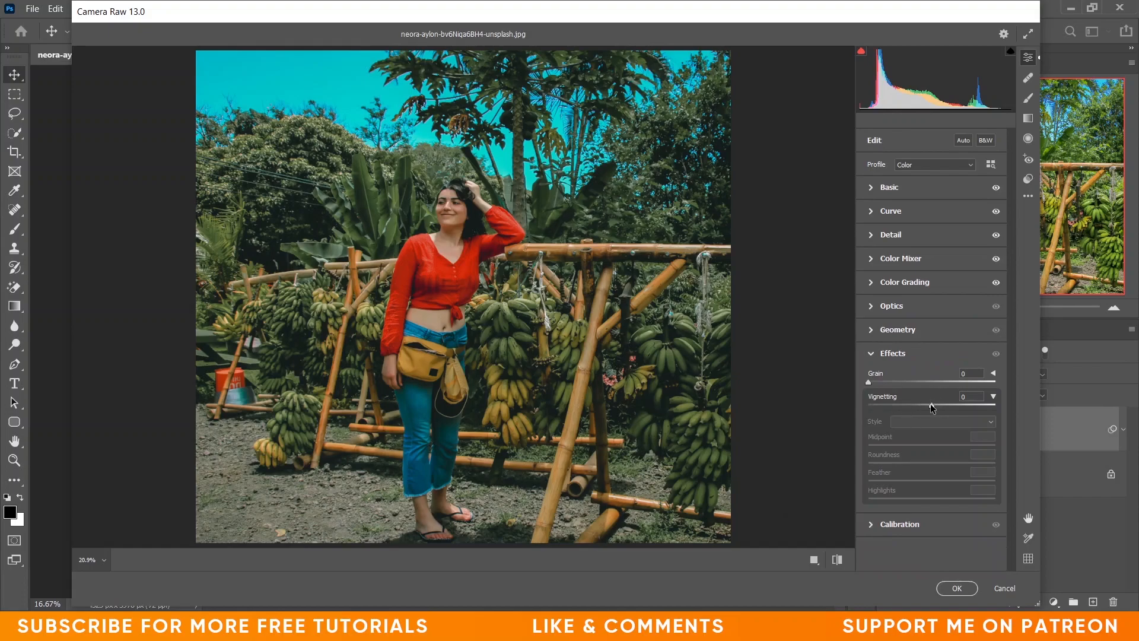
drag(932, 408, 923, 407)
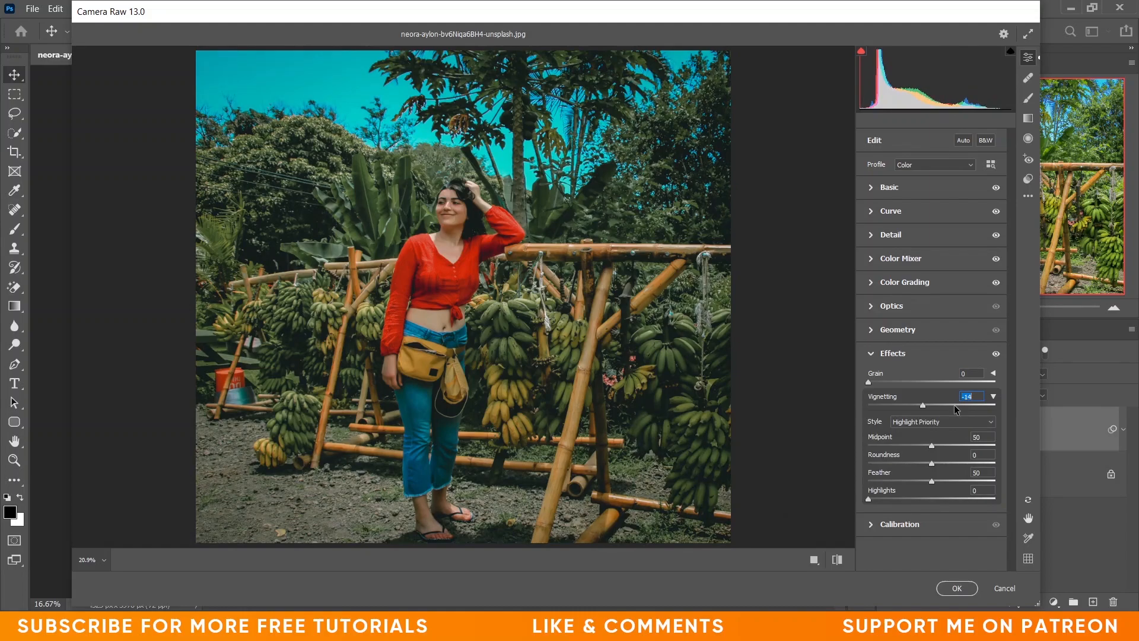
mouse_move(932, 445)
mouse_down()
mouse_move(890, 448)
mouse_move(905, 441)
mouse_move(938, 464)
mouse_up()
key(Down)
key(Down)
key(Down)
key(Down)
key(Down)
key(Down)
key(Down)
key(Down)
key(Down)
key(Down)
key(Down)
drag(935, 481, 923, 482)
click(940, 481)
click(896, 498)
drag(897, 499, 893, 503)
- Set the Calibration primaries to Red Hue -10, Saturation +5, Green Hue +60, Saturation +55, and Blue Hue +36, Saturation +5
click(872, 525)
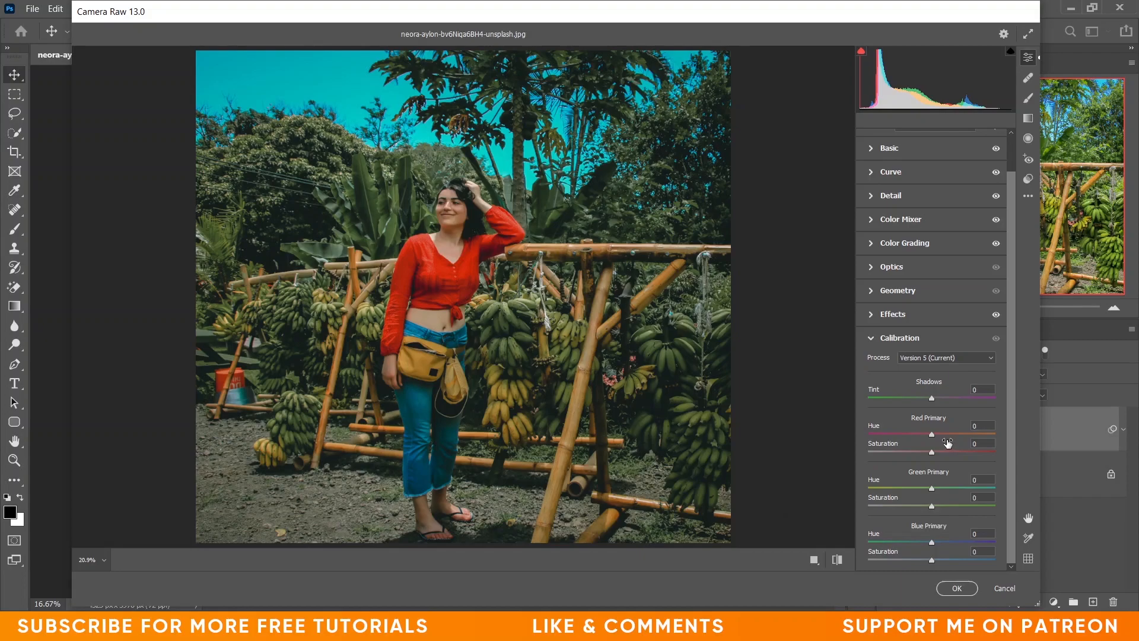
drag(932, 434, 923, 436)
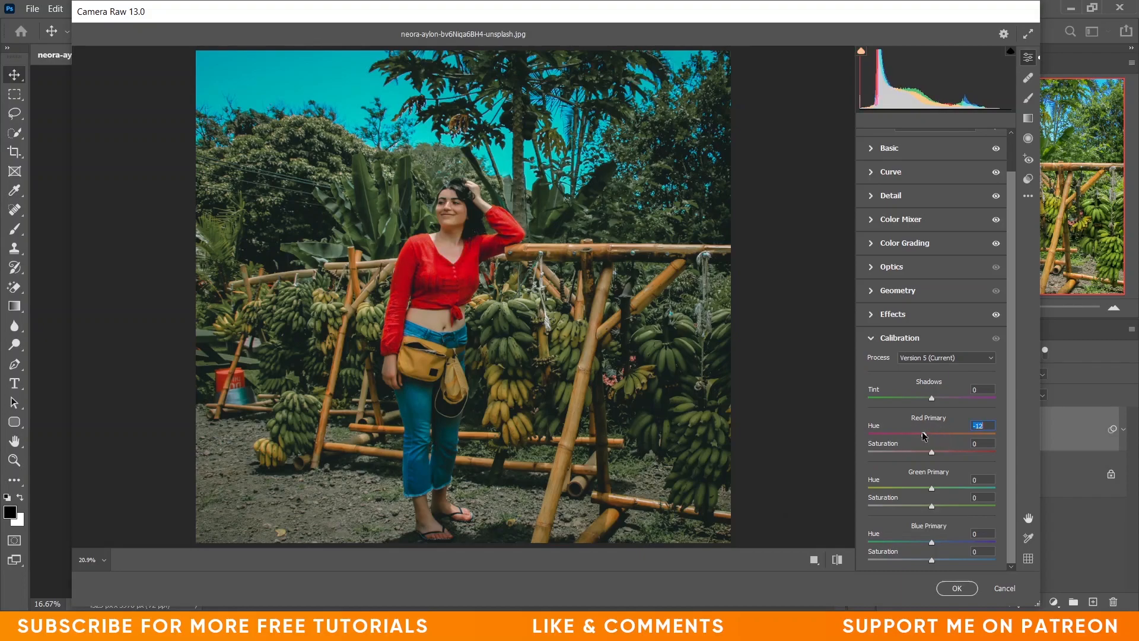
drag(932, 452, 936, 452)
drag(931, 488, 970, 504)
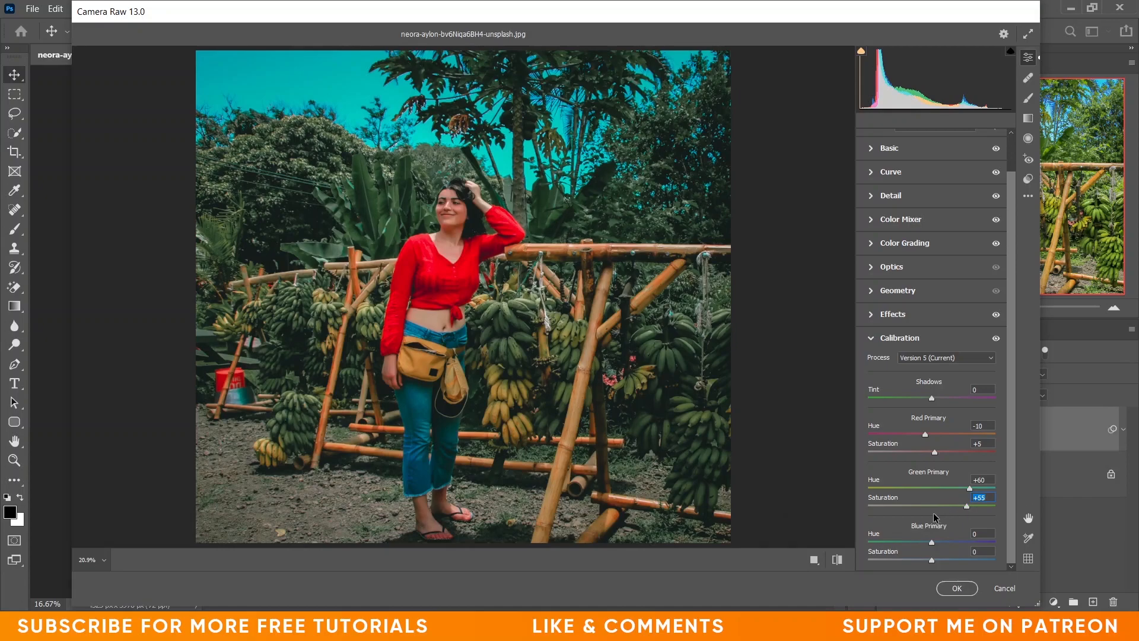
drag(936, 542, 958, 539)
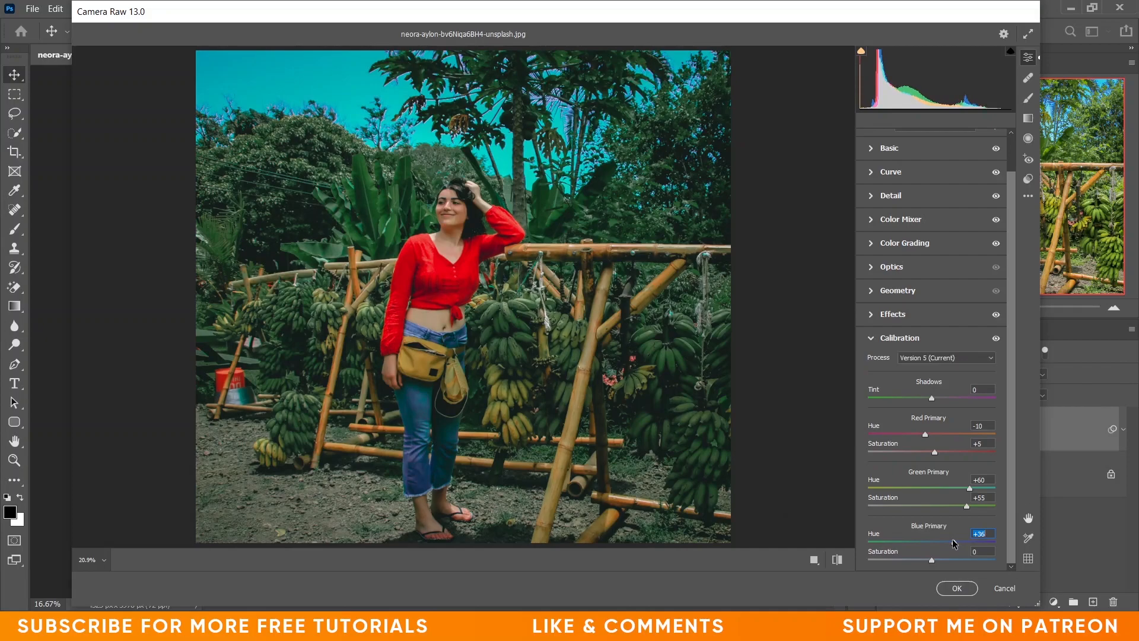
click(935, 559)
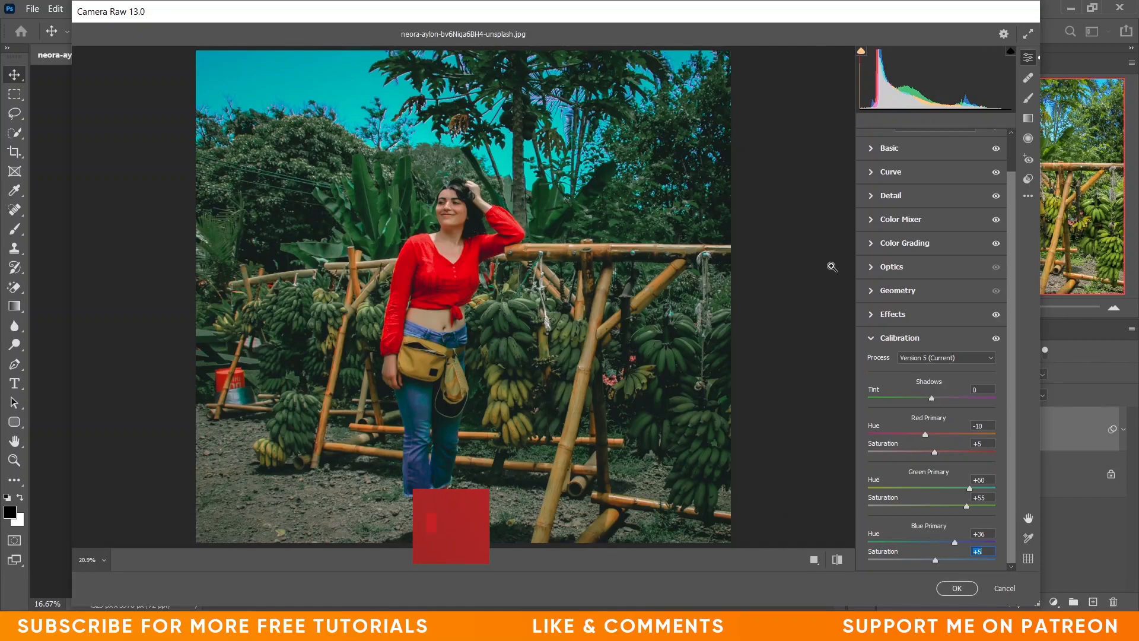
- Compare the graded portrait side by side with the original in the Before/After view
click(872, 339)
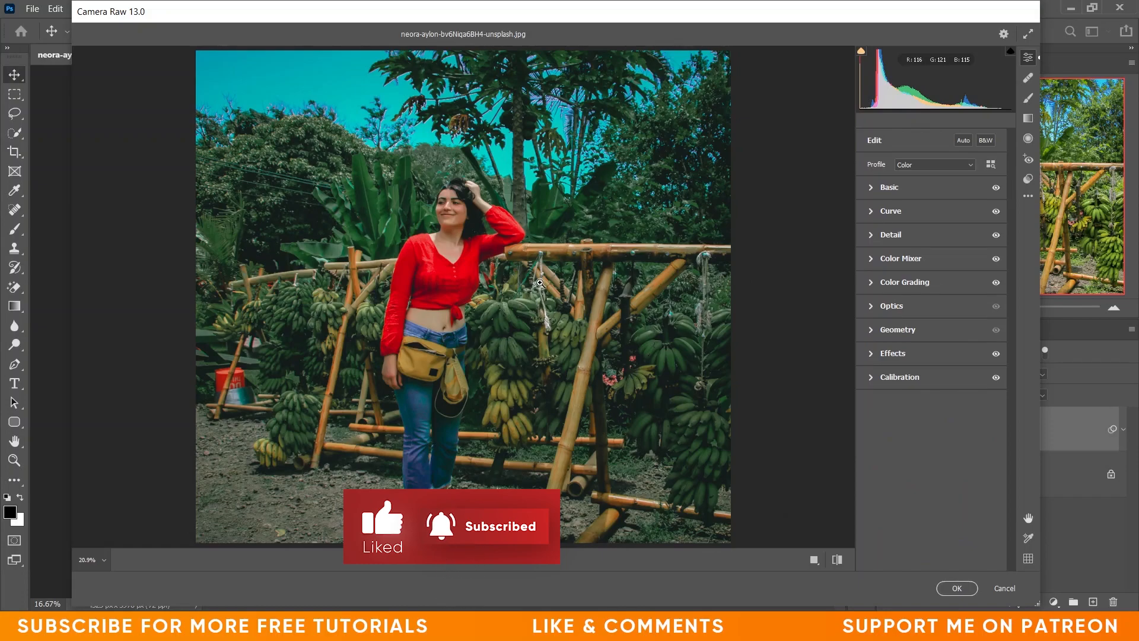
key(y)
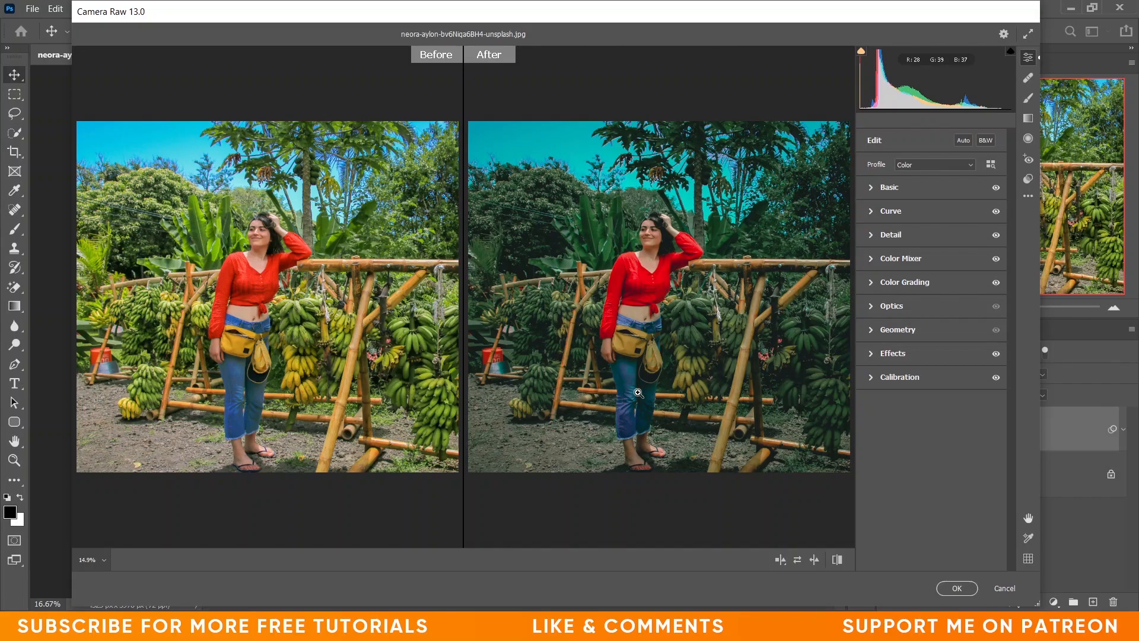
scroll(620, 241, up, 3)
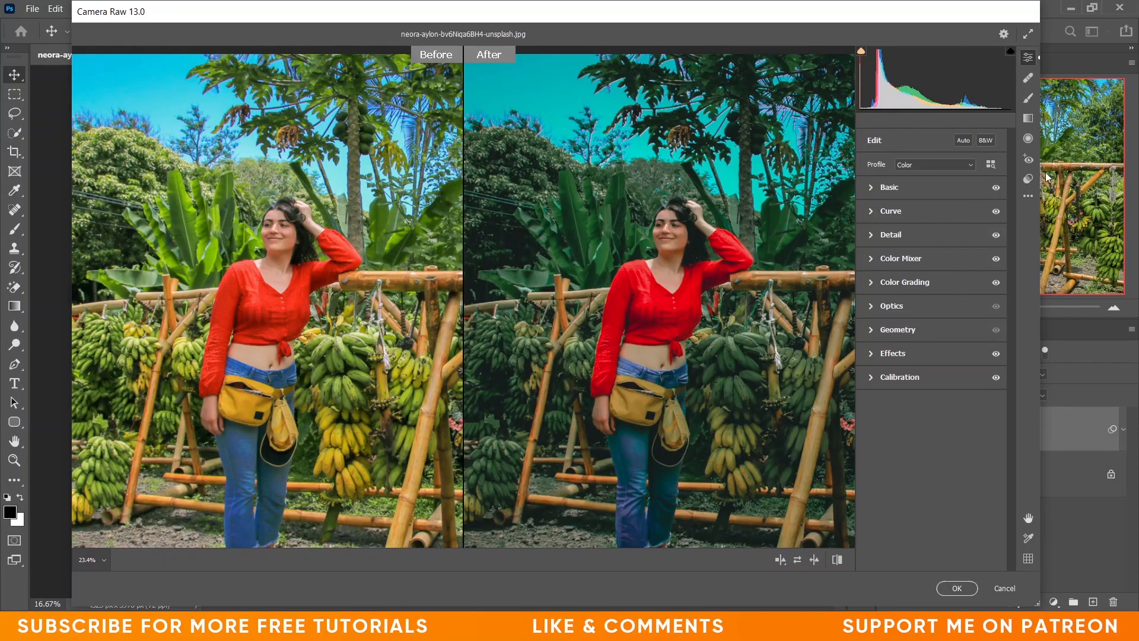
- Start a local adjustment brush on the woman's face with Exposure at +0.70
click(1030, 99)
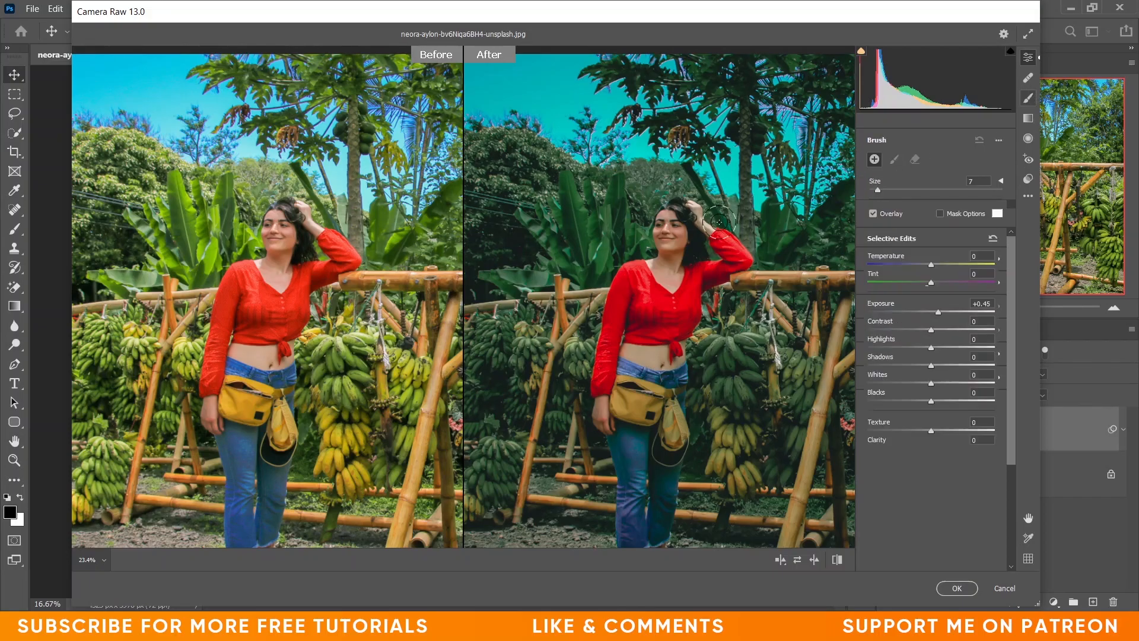
key(ctrl+plus)
key(ctrl+plus)
key(ctrl+plus)
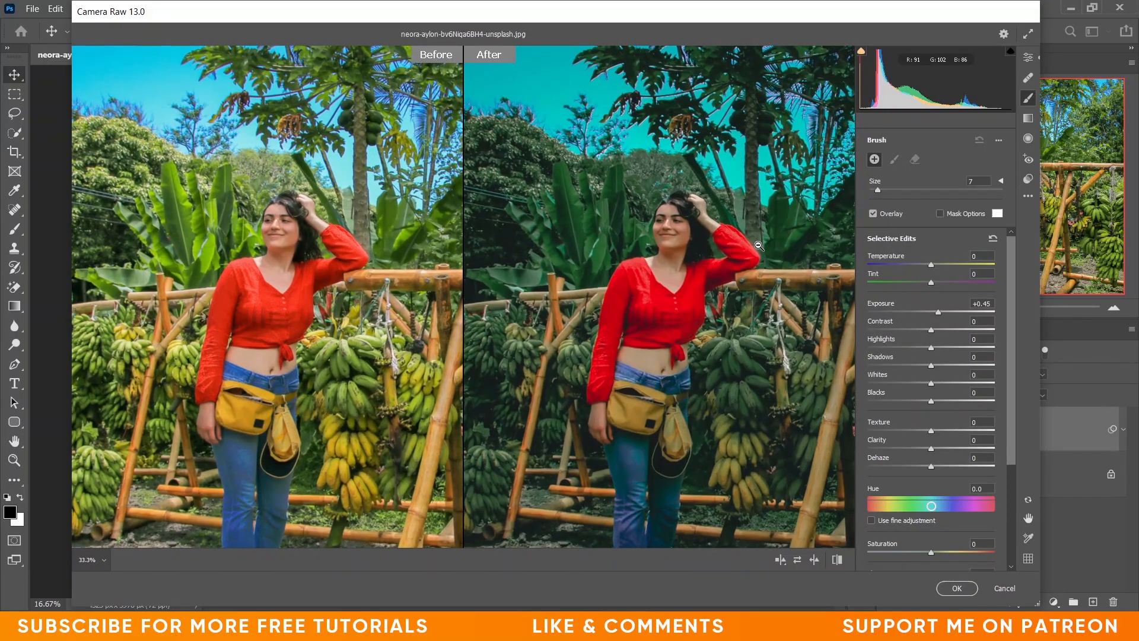
key(space)
mouse_move(698, 201)
mouse_down()
mouse_move(725, 188)
mouse_move(701, 127)
mouse_move(730, 166)
mouse_up()
click(712, 155)
mouse_move(938, 313)
mouse_down()
mouse_move(967, 313)
mouse_move(934, 314)
mouse_move(947, 313)
mouse_up()
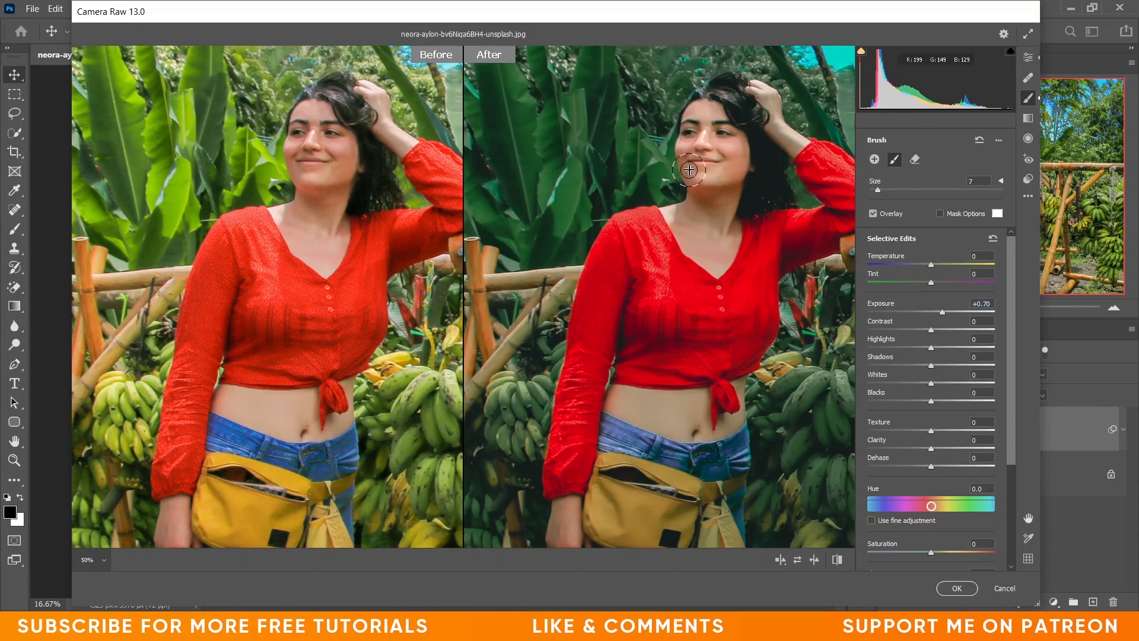
- Brush the brightening adjustment over the woman's face, neck and bare midriff
mouse_move(699, 124)
mouse_down()
mouse_move(733, 165)
mouse_move(692, 214)
mouse_move(697, 243)
mouse_move(716, 250)
mouse_move(727, 225)
mouse_up()
mouse_move(656, 401)
mouse_down()
mouse_move(635, 397)
mouse_move(694, 406)
mouse_move(680, 420)
mouse_move(726, 426)
mouse_move(735, 409)
mouse_up()
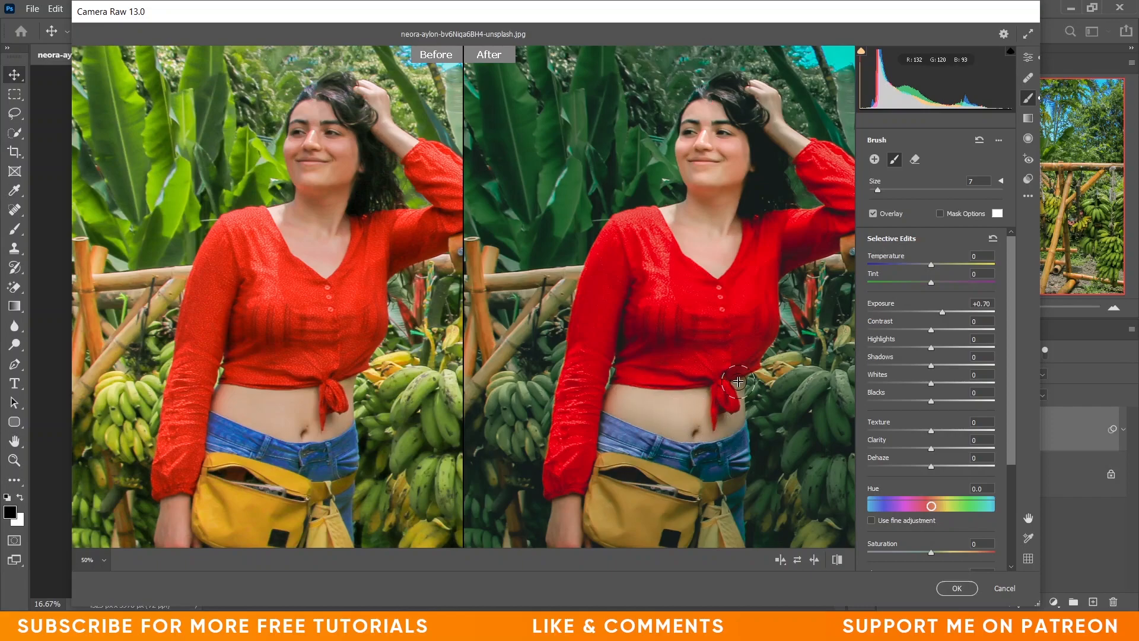
mouse_move(631, 412)
mouse_down()
mouse_move(690, 436)
mouse_move(731, 423)
mouse_move(744, 397)
mouse_up()
- Resize the adjustment brush and brighten the woman's lowered hand beside the yellow waist bag
key(bracketleft)
key(bracketleft)
key(bracketleft)
key(bracketleft)
key(bracketleft)
key(bracketleft)
mouse_move(609, 448)
mouse_down()
mouse_move(622, 371)
mouse_move(620, 276)
mouse_up()
key(bracketright)
key(bracketright)
key(bracketright)
key(bracketright)
key(bracketright)
key(bracketright)
key(bracketright)
key(bracketright)
drag(574, 341, 586, 390)
- Brush the brightening adjustment over the woman's ankles and feet
mouse_move(655, 424)
mouse_down()
mouse_move(598, 256)
mouse_move(586, 161)
mouse_up()
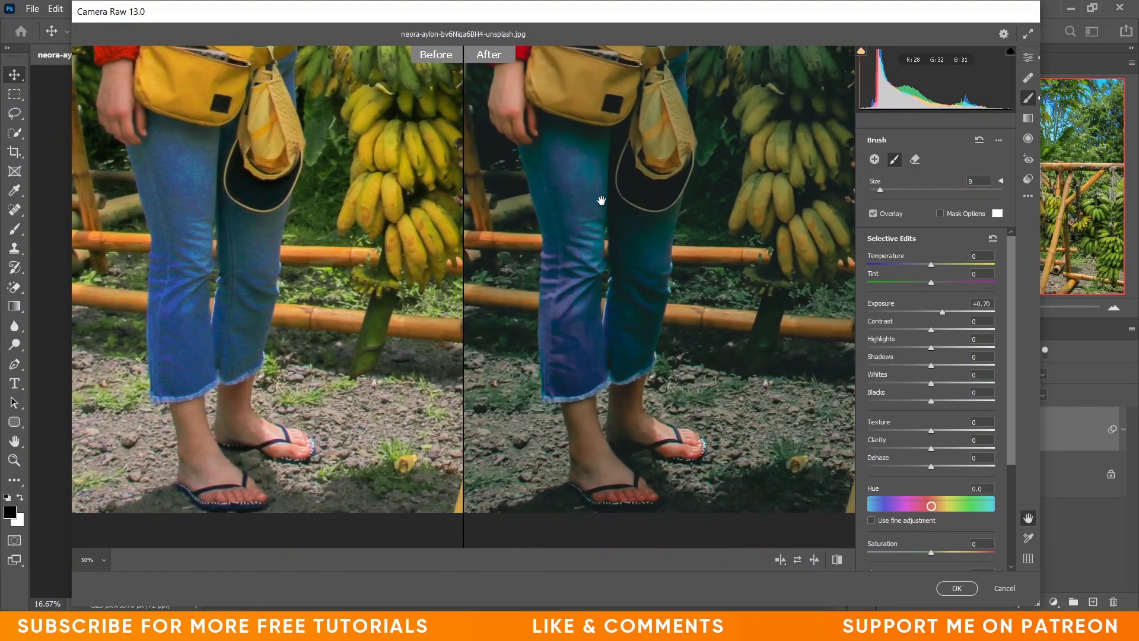
mouse_move(581, 422)
mouse_down()
mouse_move(595, 470)
mouse_move(589, 431)
mouse_move(593, 457)
mouse_move(632, 396)
mouse_move(651, 433)
mouse_move(677, 437)
mouse_up()
drag(659, 285, 656, 473)
drag(611, 335, 610, 461)
mouse_move(629, 264)
mouse_down()
mouse_move(613, 450)
mouse_move(628, 406)
mouse_up()
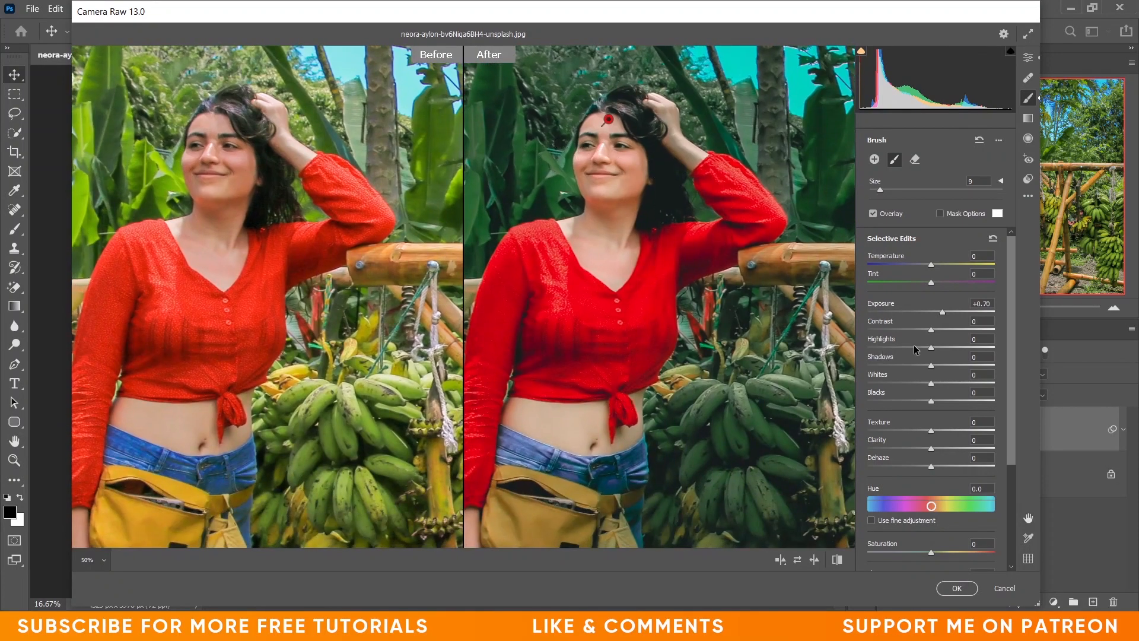
- Set the brushed area's Exposure to +0.45 and Highlights to -26
click(987, 302)
key(Down)
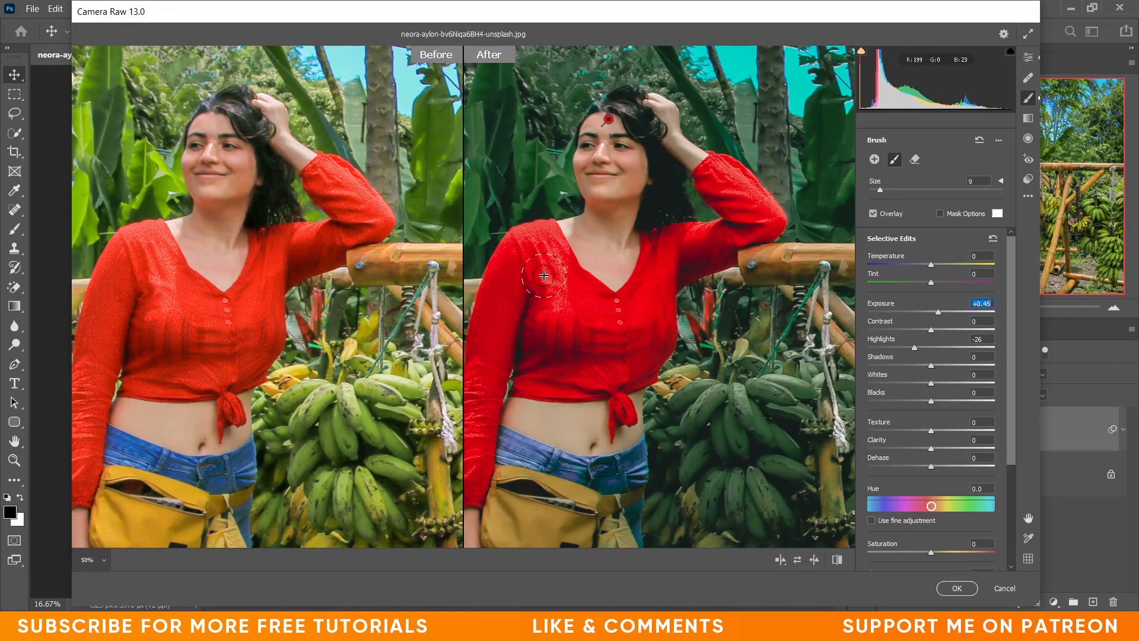
key(Down)
key(ctrl+0)
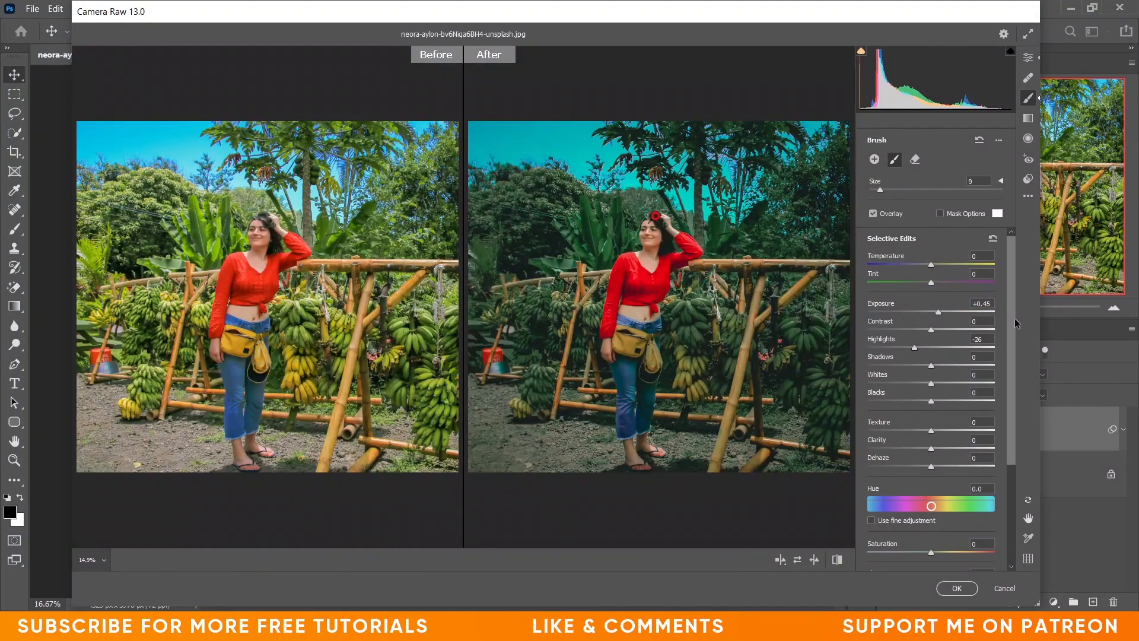
- Apply the Camera Raw Filter to Layer 1 and compare the portrait with and without that layer
click(1034, 58)
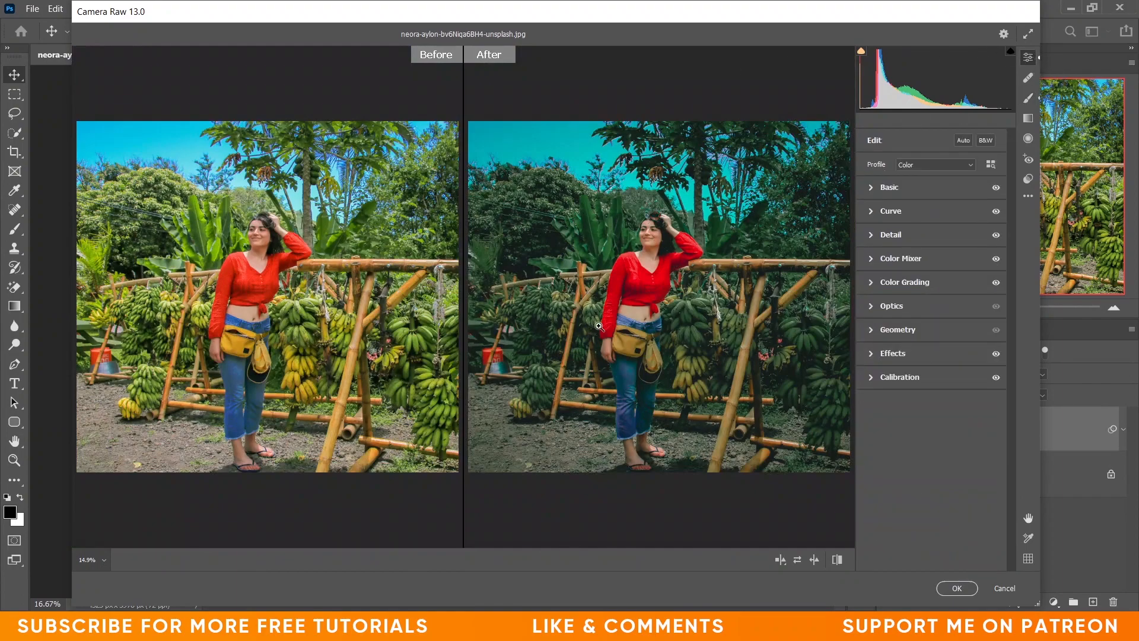
click(651, 238)
drag(626, 187, 693, 163)
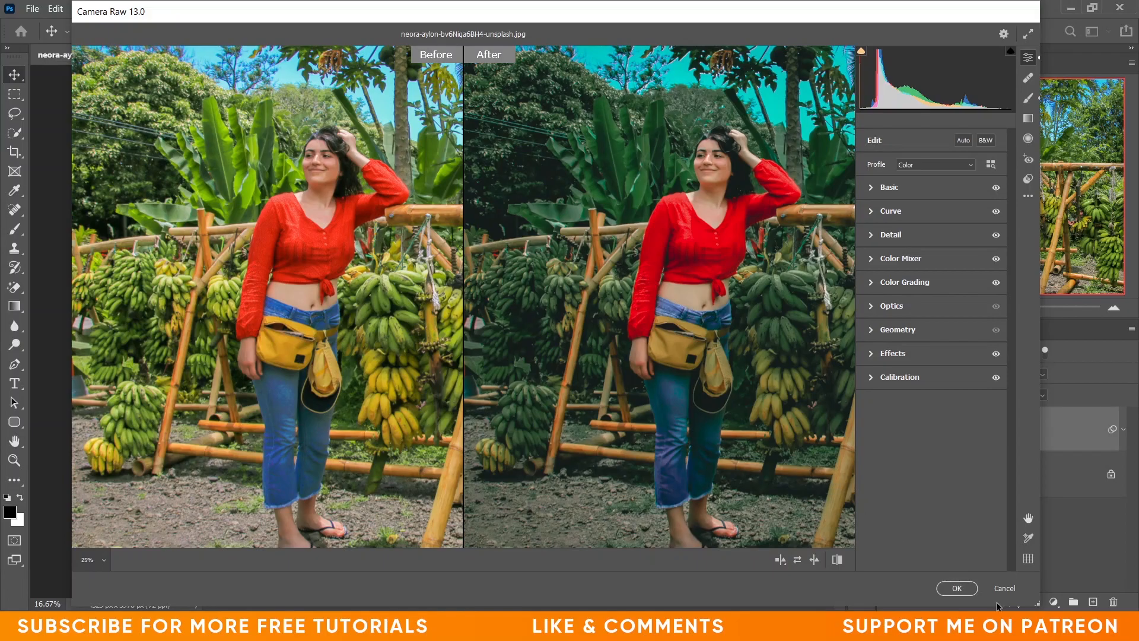
click(953, 589)
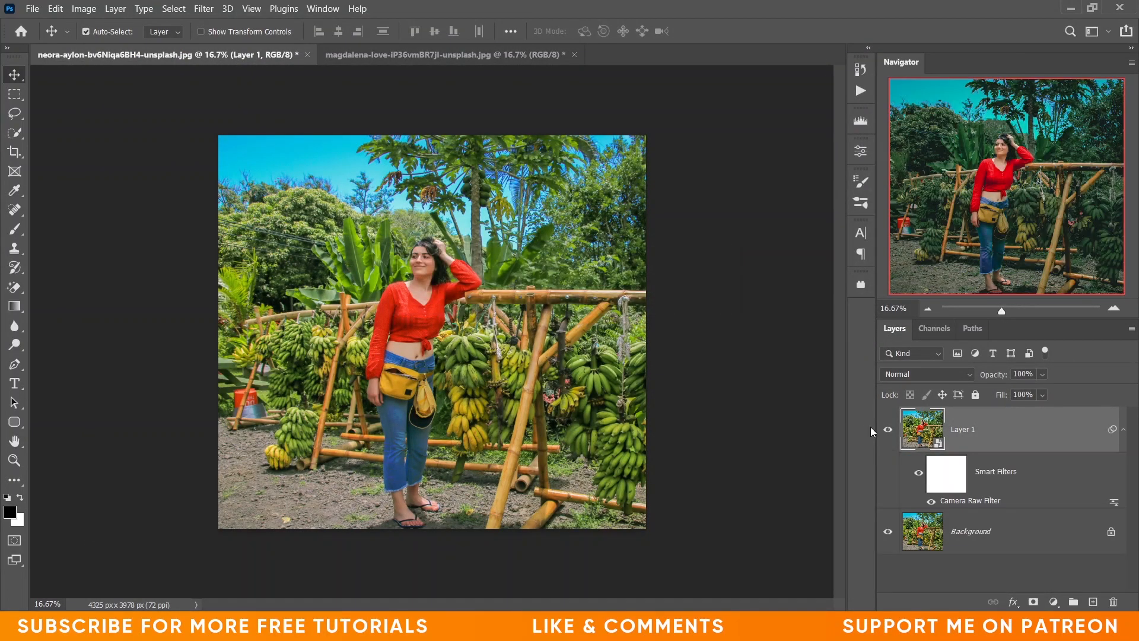
click(889, 430)
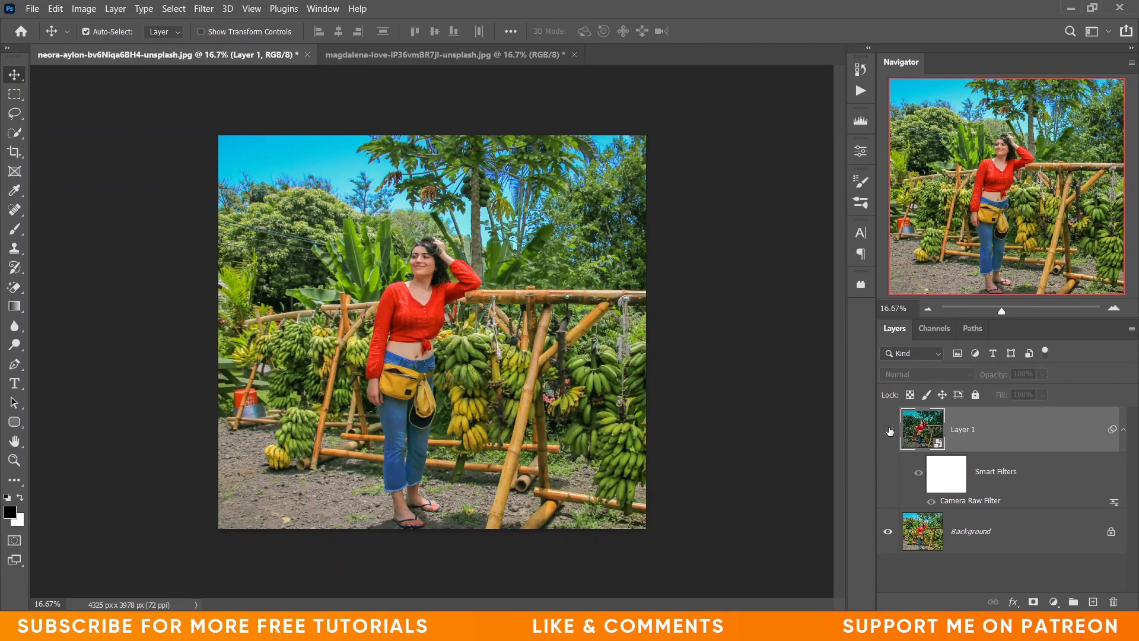
click(889, 430)
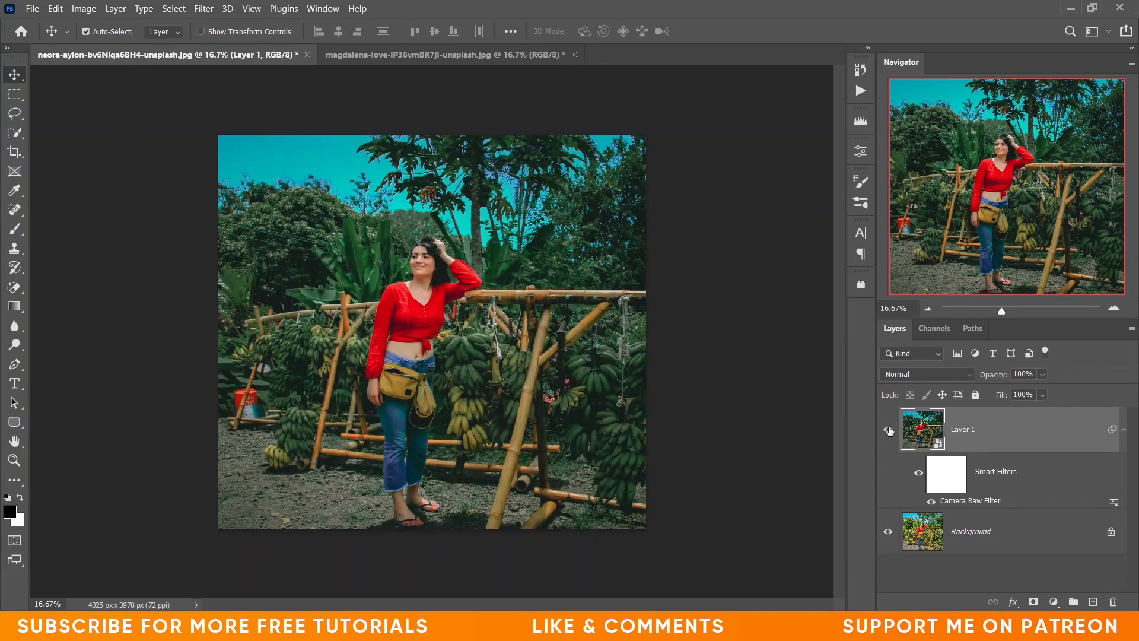
- Try Layer 1 at a lower opacity of about 82% and restore it to 100%
click(1042, 374)
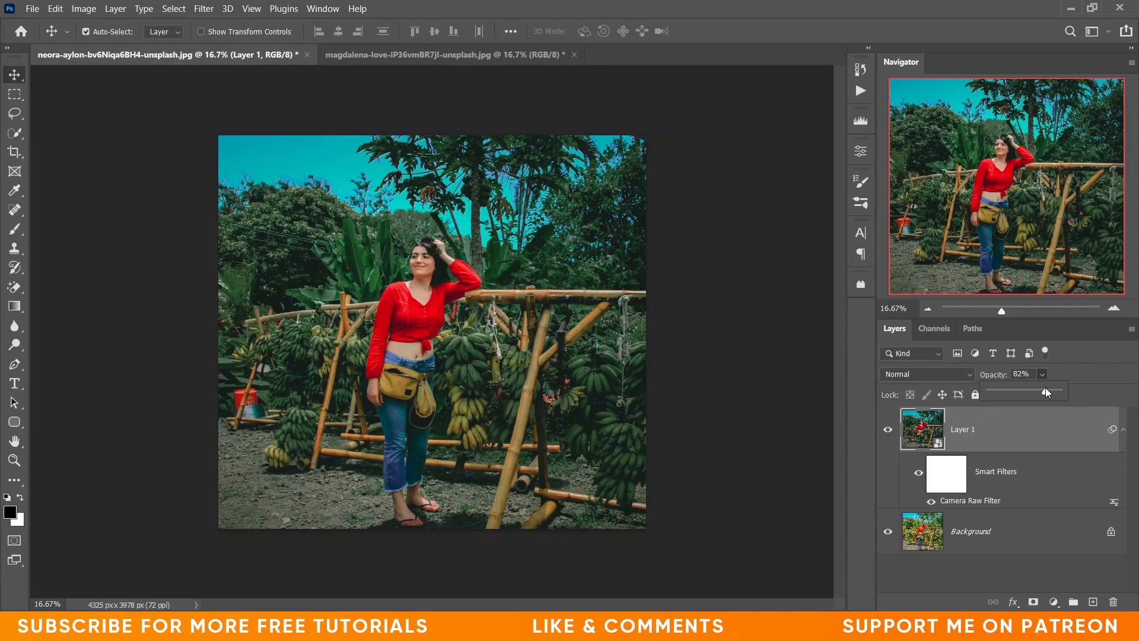
drag(1044, 393, 1058, 391)
click(999, 447)
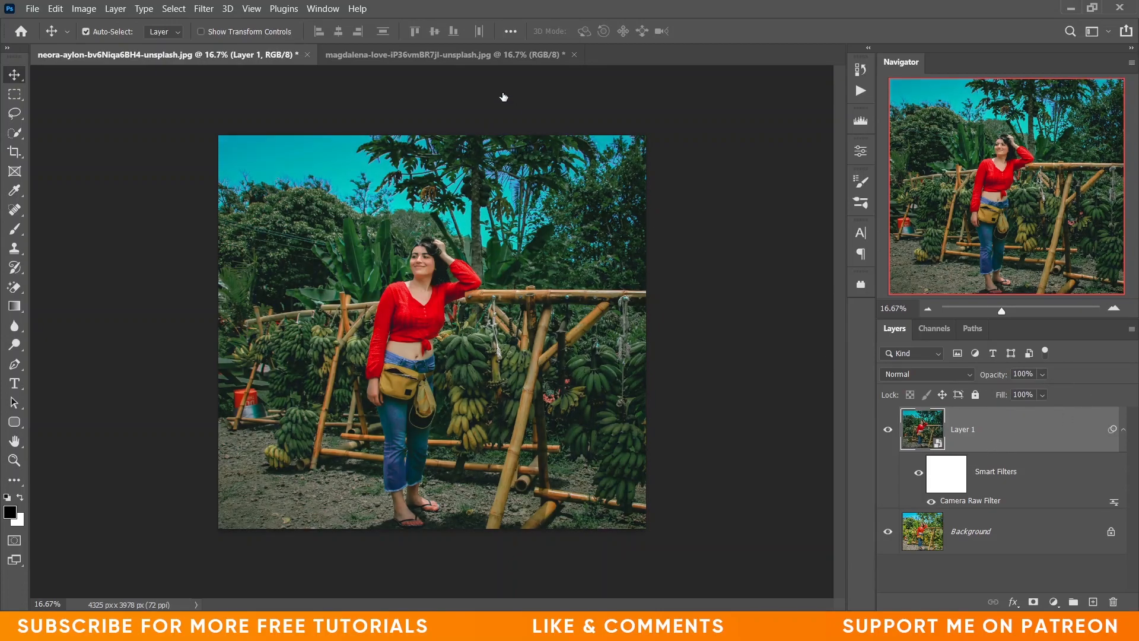
- Duplicate the background of the palm-tree path photo and reapply the last Camera Raw Filter to the copy
click(445, 55)
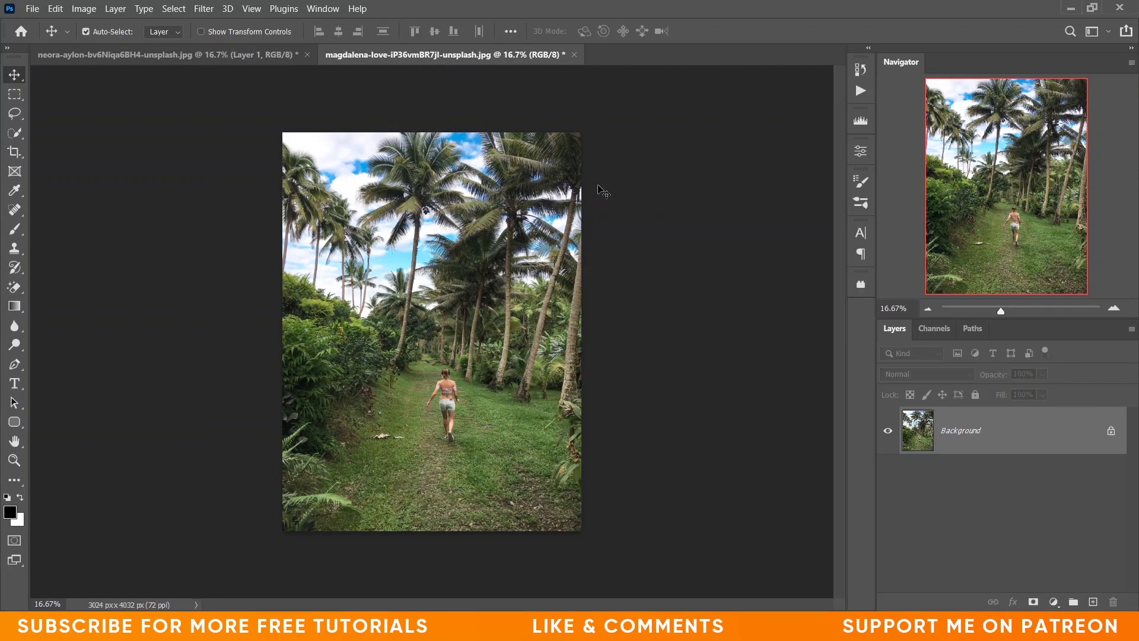
key(ctrl+j)
click(204, 8)
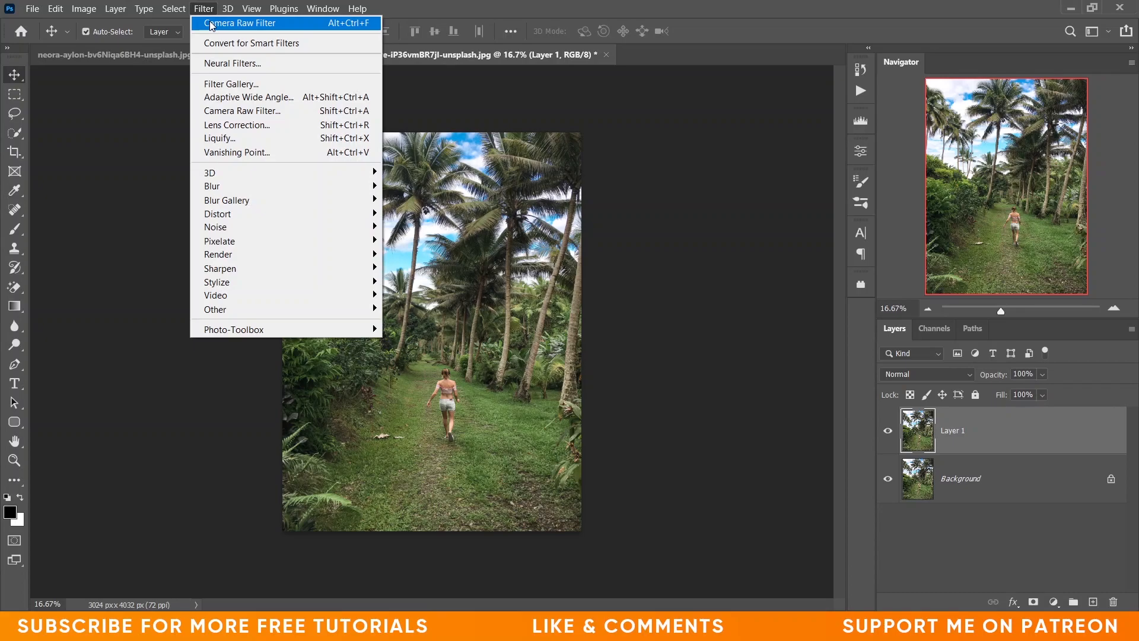
click(211, 25)
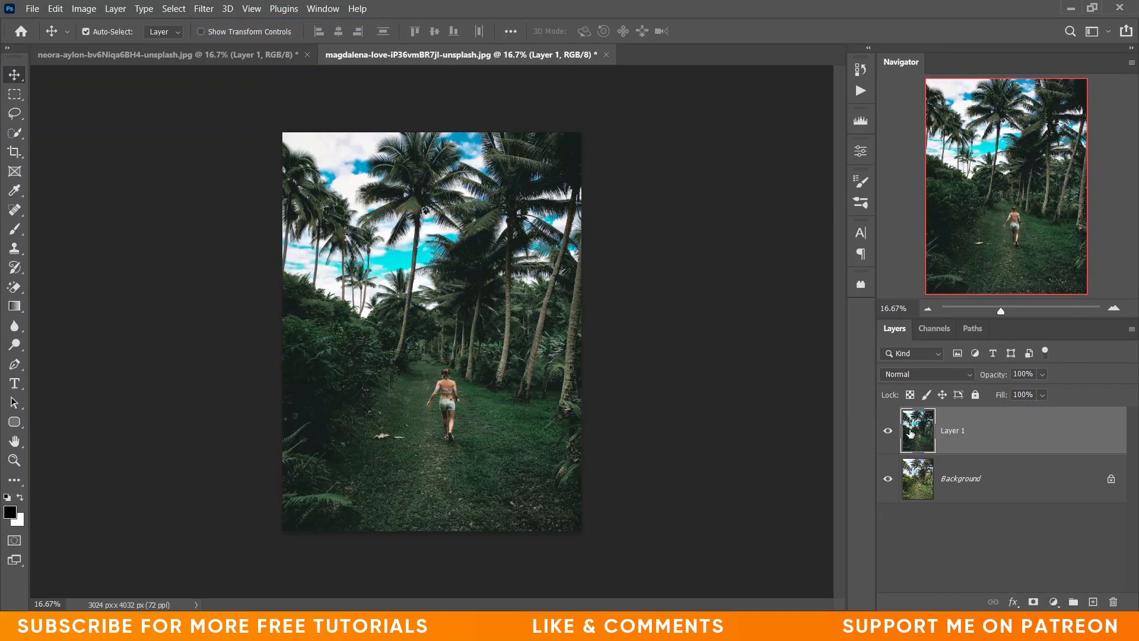
- Compare the palm-tree photo with and without the graded Layer 1, including at 33.33% zoom
click(886, 428)
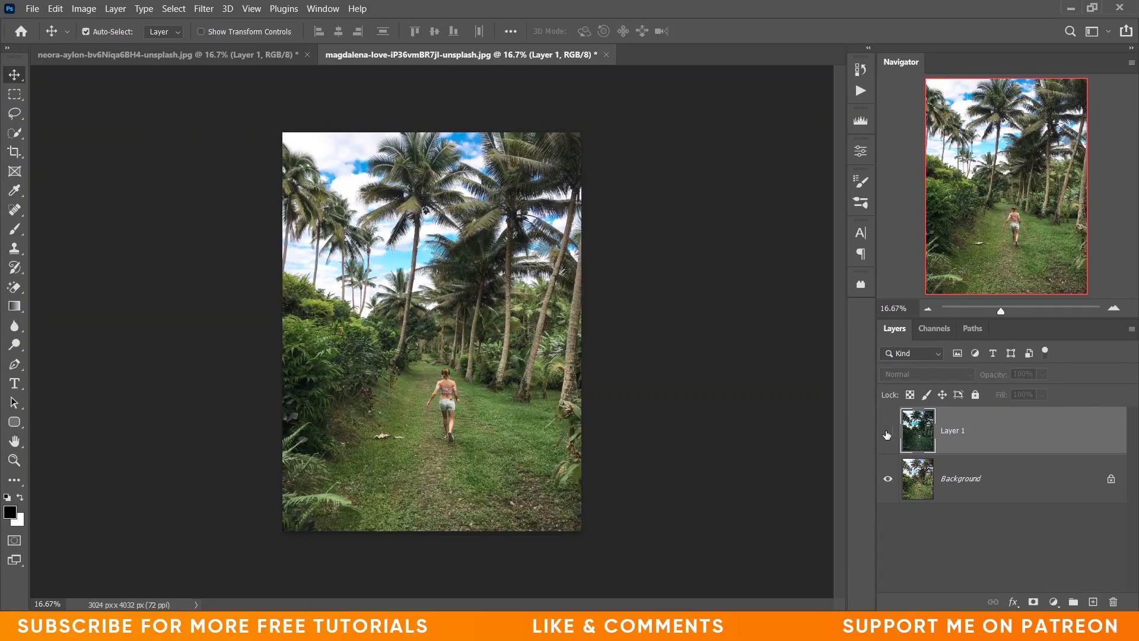
click(888, 434)
key(ctrl+plus)
key(ctrl+plus)
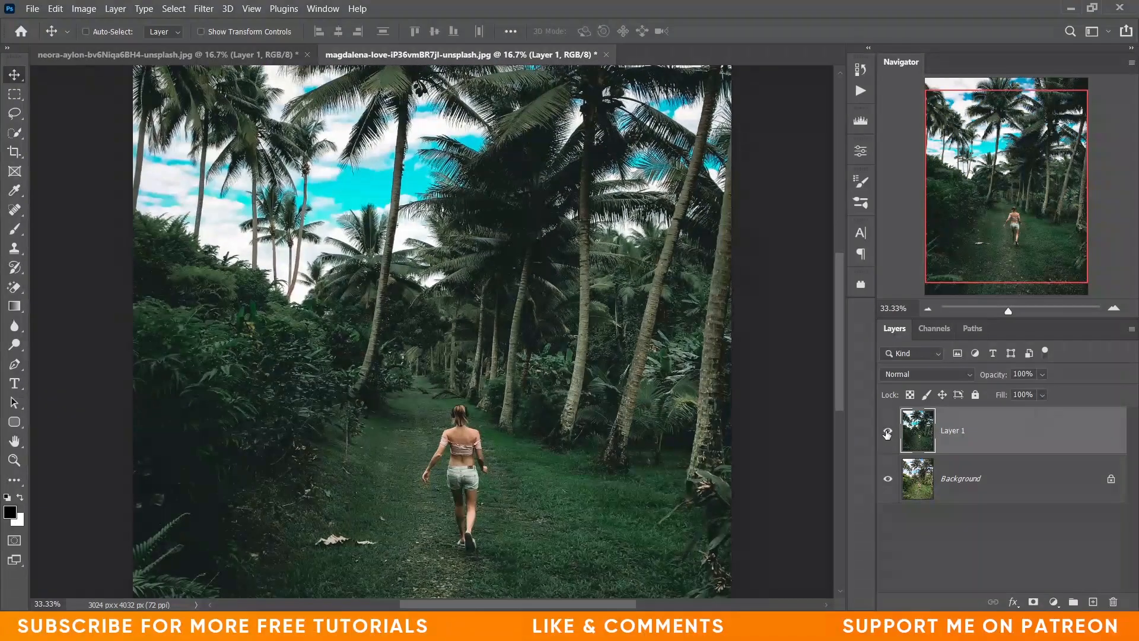
click(888, 434)
click(887, 434)
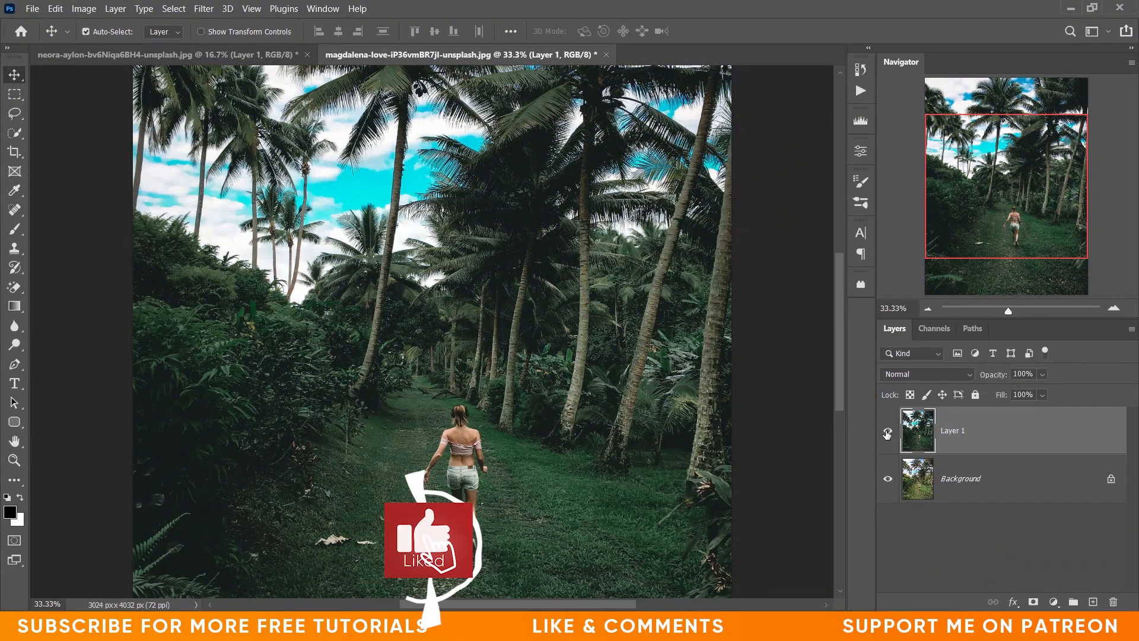